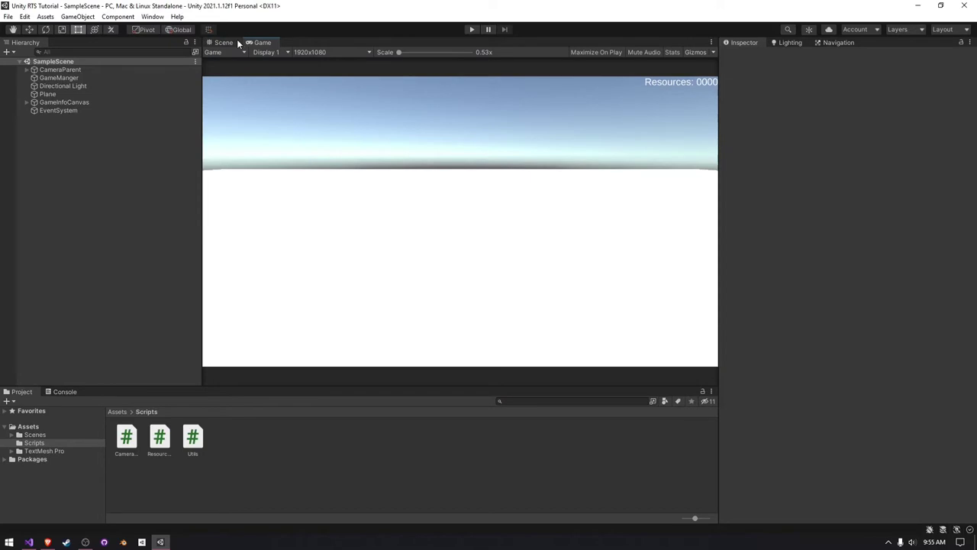
# Add a TextMeshPro button under GameInfoCanvas and name it Building1Button
pyautogui.click(233, 43)
pyautogui.click(26, 103)
pyautogui.rightClick(89, 104)
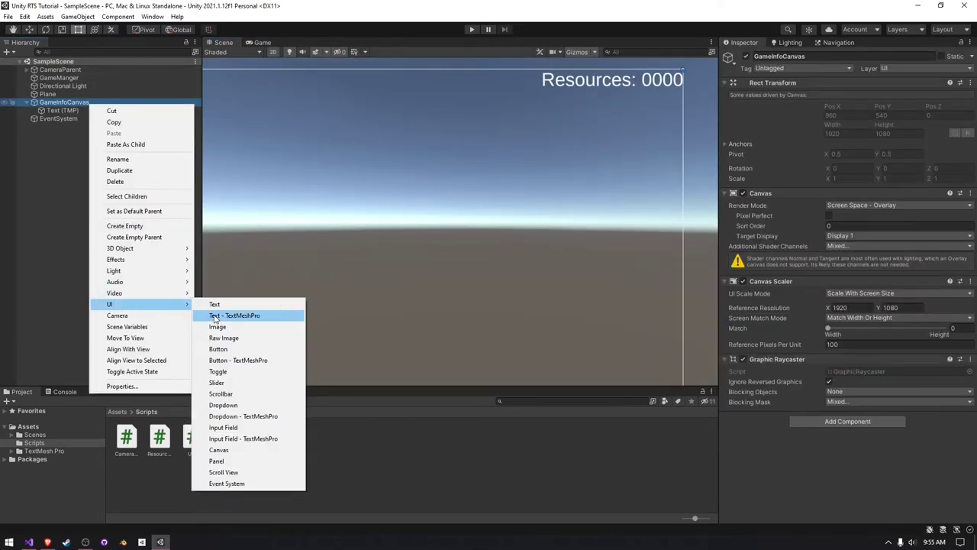
pyautogui.click(238, 361)
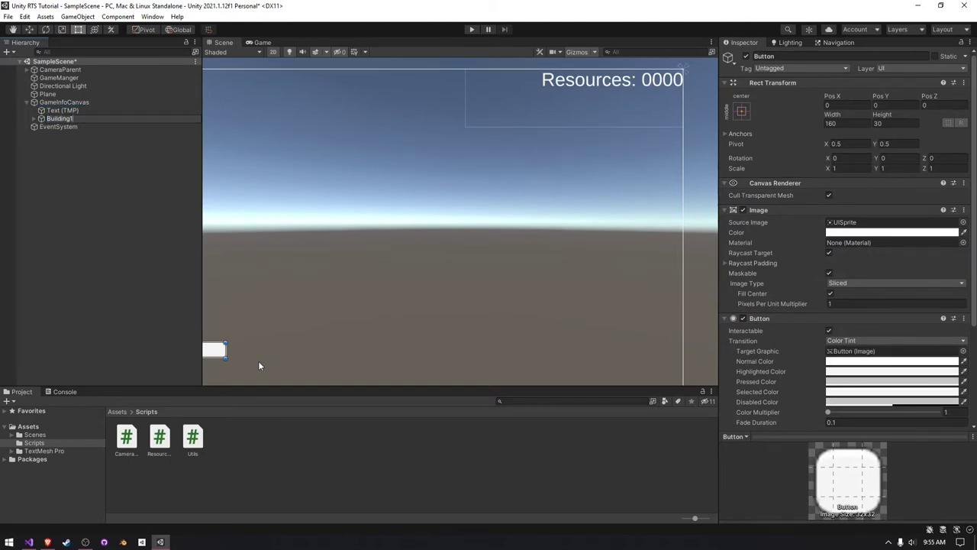
pyautogui.write('Building1Button')
pyautogui.press('Return')
# Anchor Building1Button to stretch along the canvas bottom and reduce its height to about 351
pyautogui.click(740, 114)
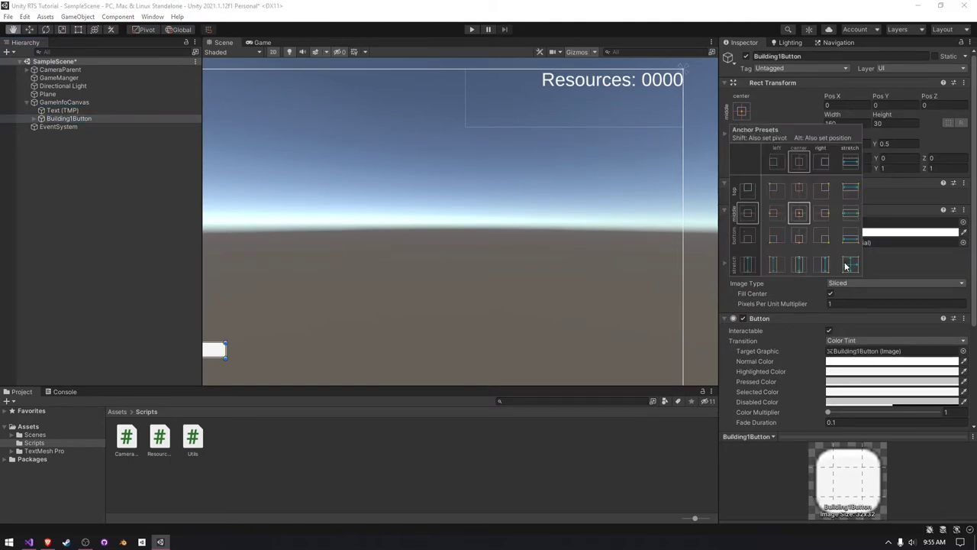
pyautogui.keyDown('alt'); pyautogui.click(848, 267); pyautogui.keyUp('alt')
pyautogui.scroll(-3, 388, 284)
pyautogui.moveTo(388, 284); pyautogui.dragTo(508, 237, button='middle')
pyautogui.click(741, 112)
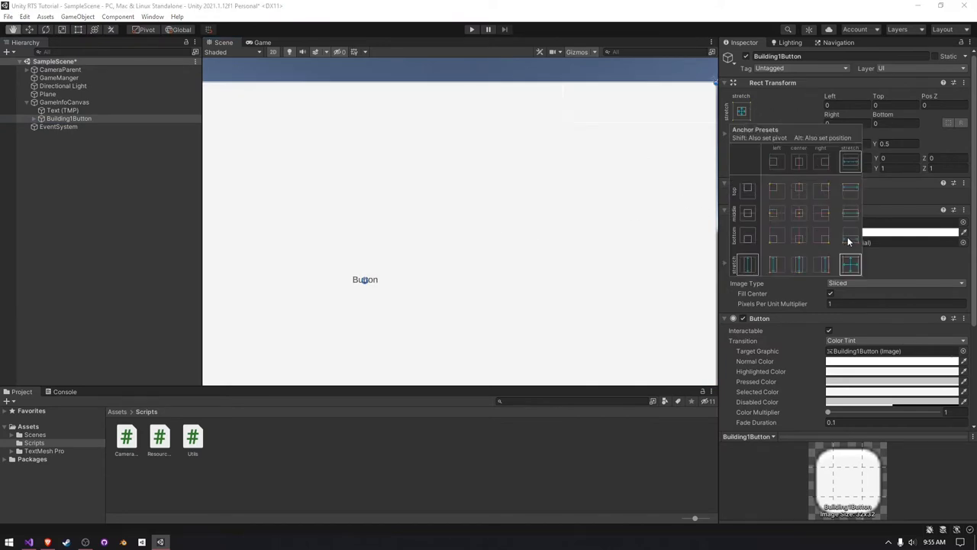
pyautogui.click(850, 235)
pyautogui.scroll(-4, 637, 84)
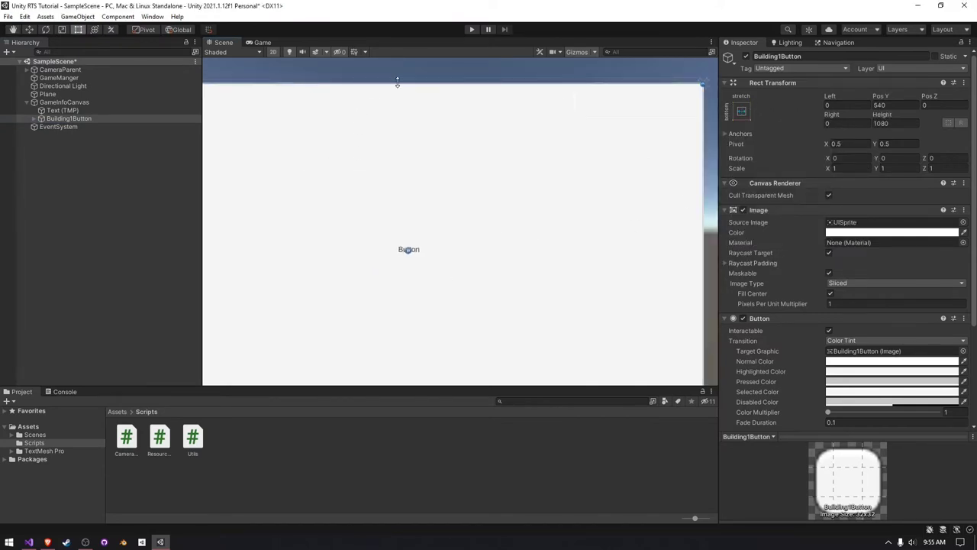
pyautogui.moveTo(456, 83); pyautogui.dragTo(451, 308)
pyautogui.moveTo(425, 275); pyautogui.dragTo(595, 71, button='middle')
# Create an empty child object named BuildingPanel under GameInfoCanvas
pyautogui.rightClick(48, 102)
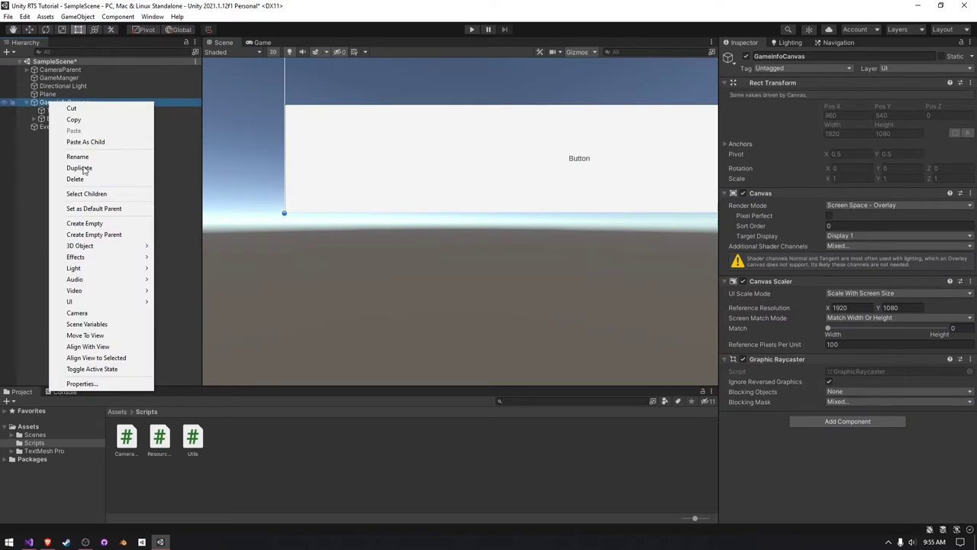
pyautogui.click(128, 223)
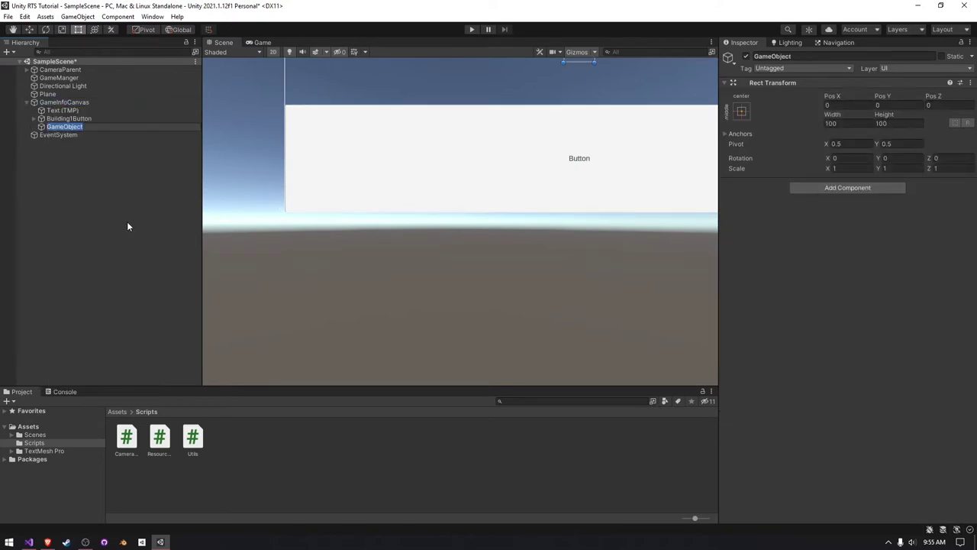
pyautogui.write('BuildingPanel')
pyautogui.press('Return')
# Anchor and position BuildingPanel to stretch along the canvas bottom, and resize it to a height of about 255
pyautogui.click(742, 110)
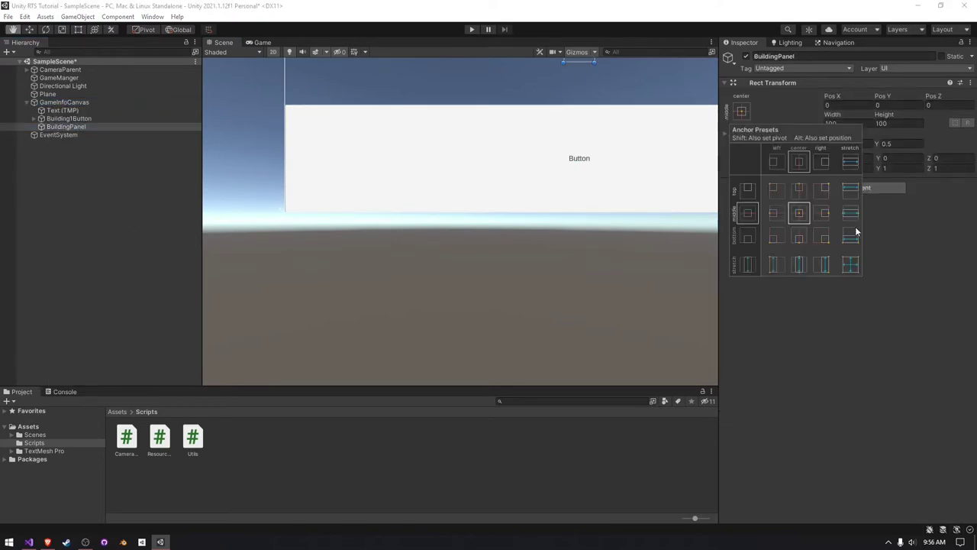
pyautogui.keyDown('alt'); pyautogui.click(851, 239); pyautogui.keyUp('alt')
pyautogui.moveTo(443, 223); pyautogui.dragTo(450, 175)
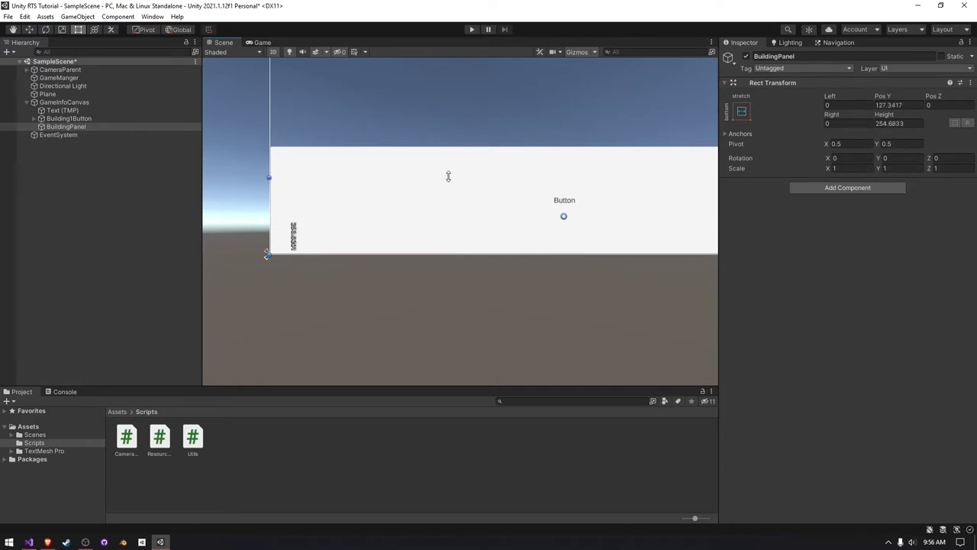
# Add a Horizontal Layout Group component to BuildingPanel
pyautogui.click(822, 188)
pyautogui.write('horizontal')
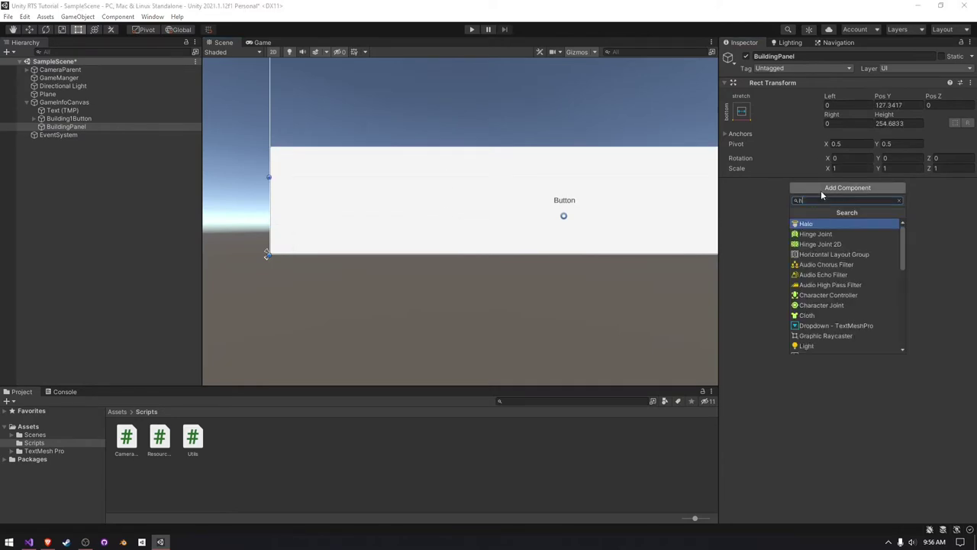
pyautogui.press('Return')
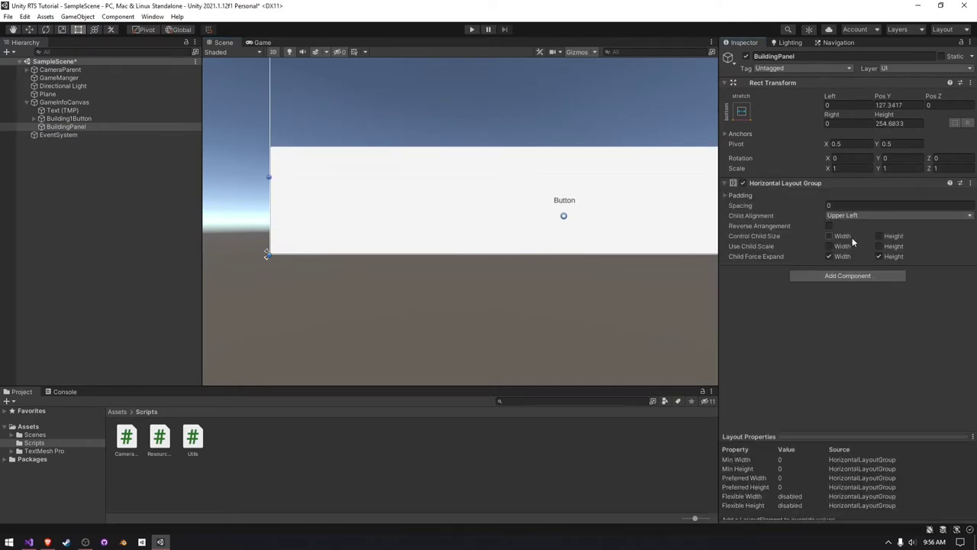
# Nest Building1Button inside BuildingPanel and let the panel's layout group control child width and height
pyautogui.moveTo(69, 118); pyautogui.dragTo(76, 127)
pyautogui.click(518, 254)
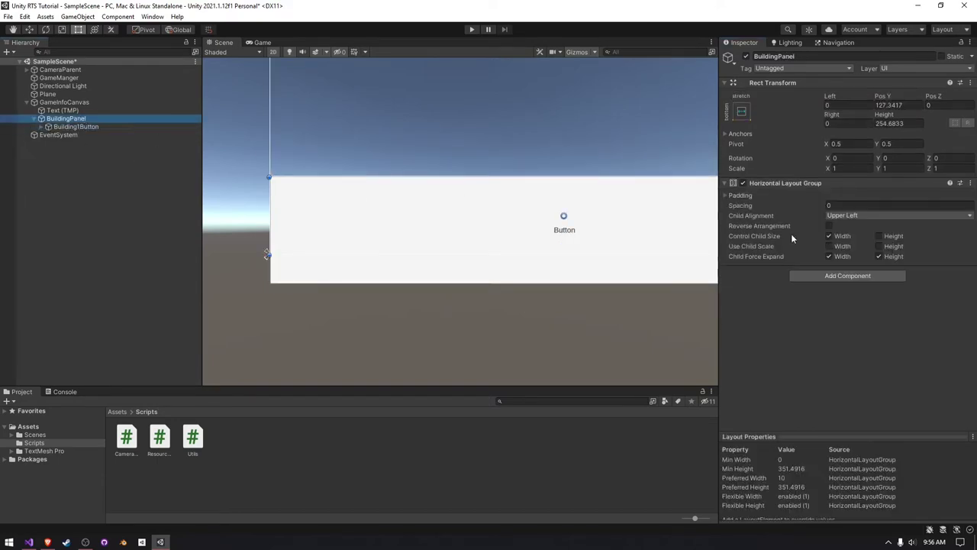
pyautogui.click(881, 238)
# Set the font size of Building1Button's text to about 146.5 and its vertex color to black
pyautogui.moveTo(594, 237); pyautogui.dragTo(487, 248, button='middle')
pyautogui.scroll(-5, 486, 249)
pyautogui.click(116, 127)
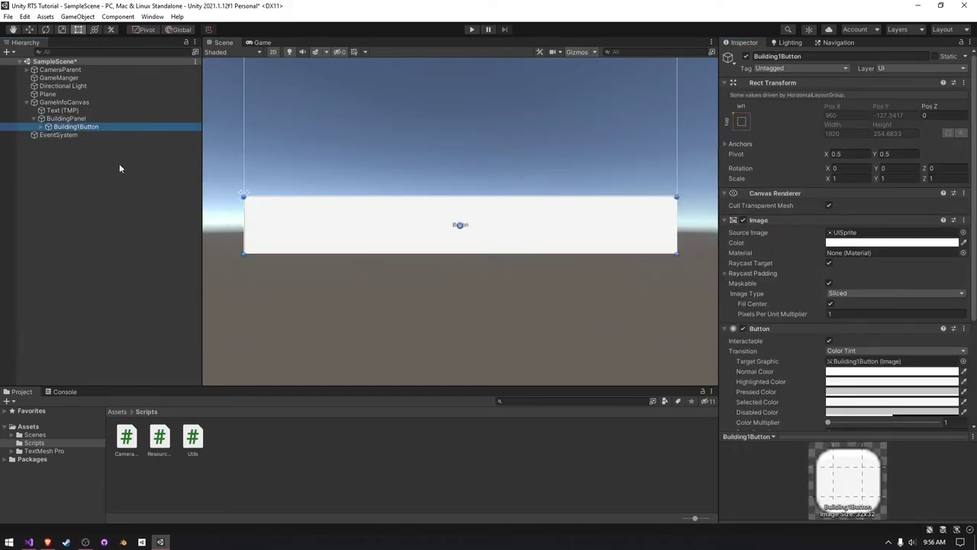
pyautogui.click(43, 127)
pyautogui.click(72, 134)
pyautogui.moveTo(824, 338); pyautogui.dragTo(614, 446)
pyautogui.click(883, 361)
# Set Building1Button's source image to None and reduce BuildingPanel's height to about 126
pyautogui.click(76, 127)
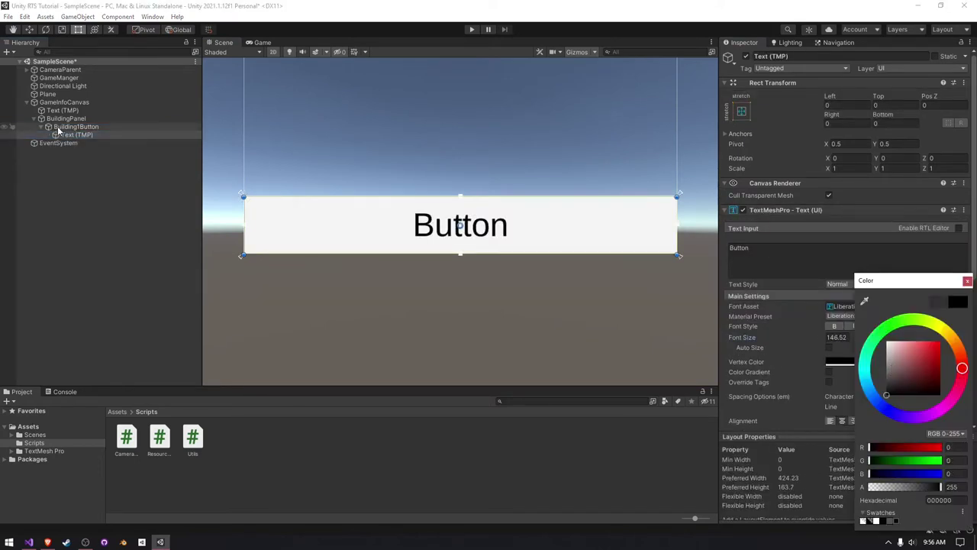
pyautogui.click(963, 232)
pyautogui.doubleClick(900, 281)
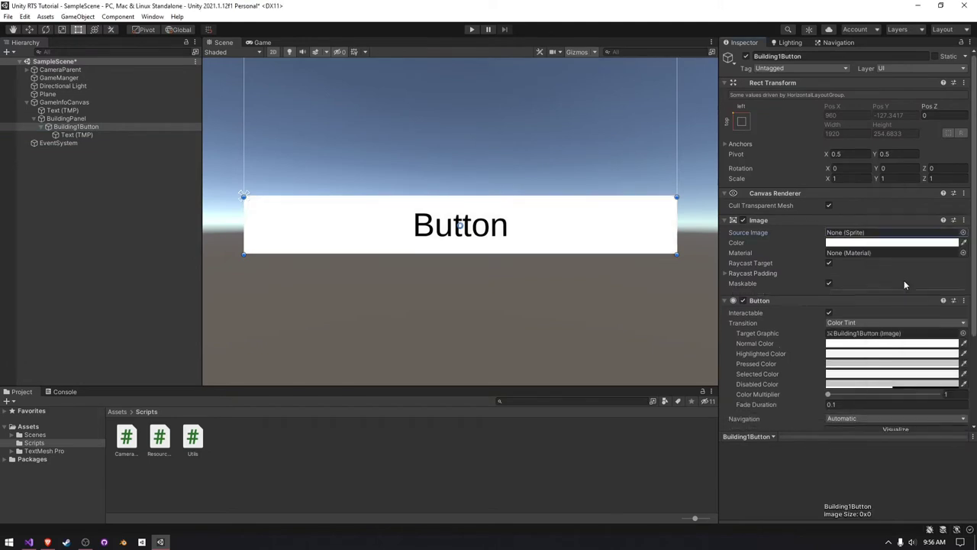
pyautogui.click(107, 119)
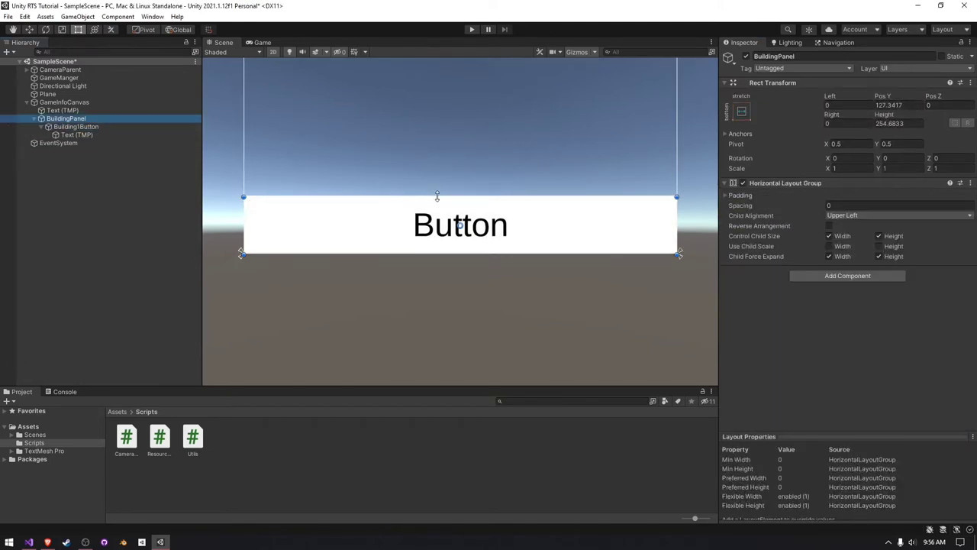
pyautogui.moveTo(438, 196); pyautogui.dragTo(443, 225)
# Enable Auto Size on the button's text with a minimum of 1 and a maximum of 100, and check it in the game view
pyautogui.click(88, 136)
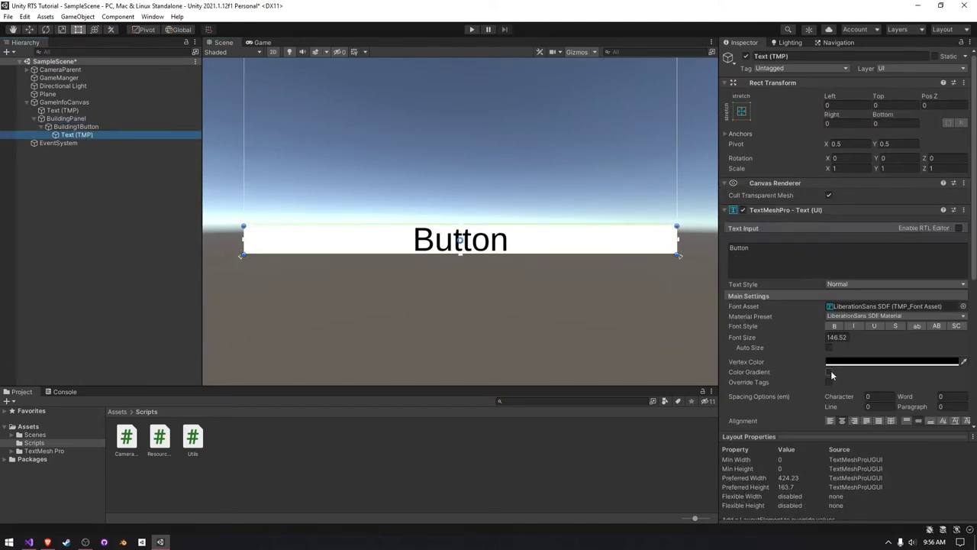
pyautogui.click(829, 349)
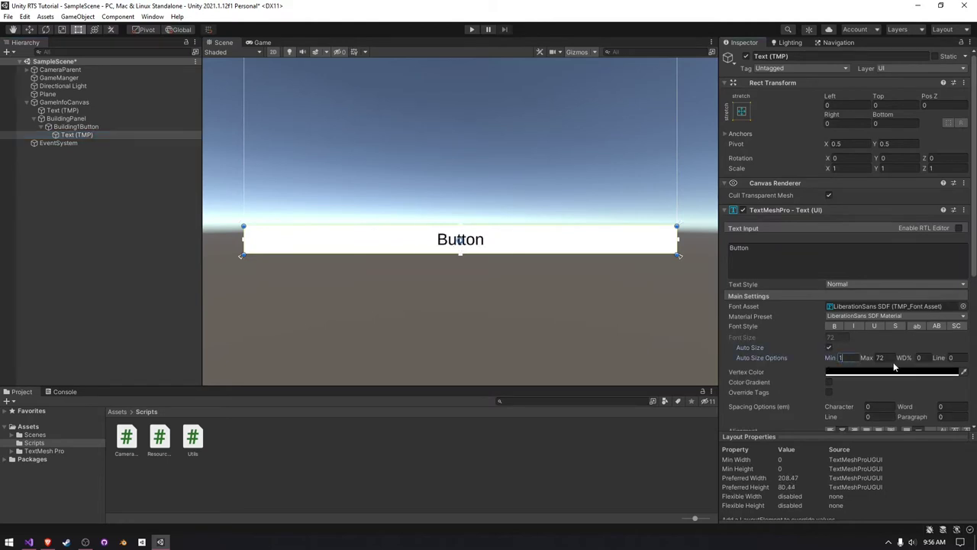
pyautogui.write('999')
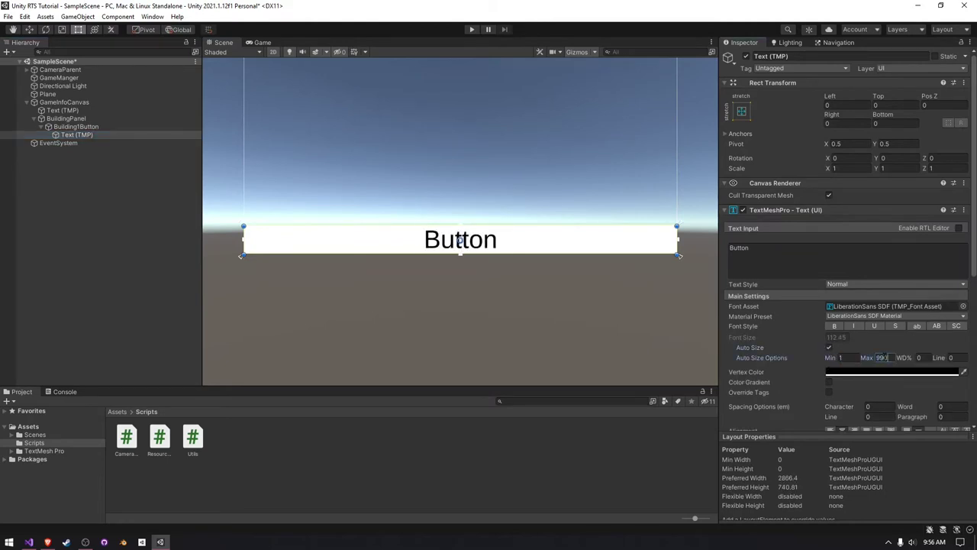
pyautogui.scroll(7, 564, 305)
pyautogui.scroll(-7, 485, 192)
pyautogui.doubleClick(888, 359)
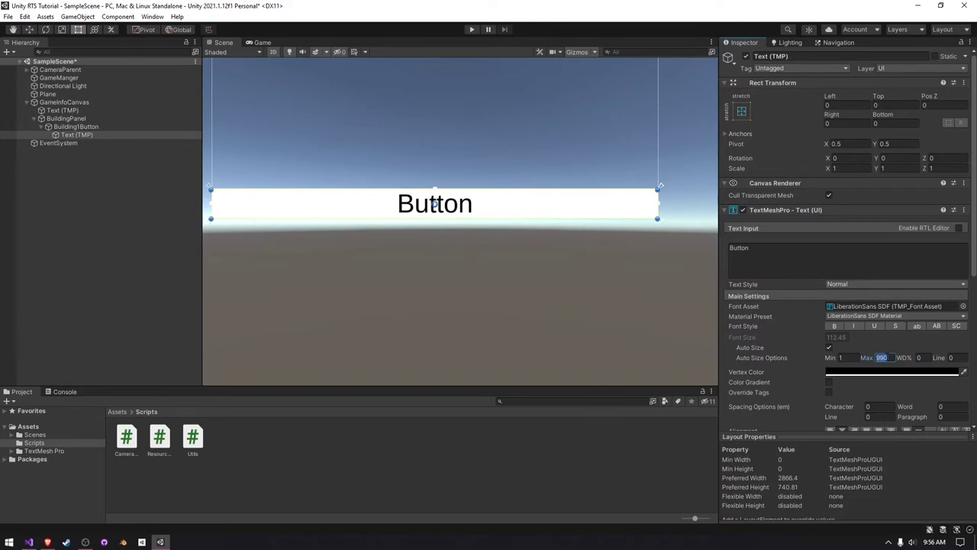
pyautogui.write('100')
pyautogui.scroll(-1, 582, 303)
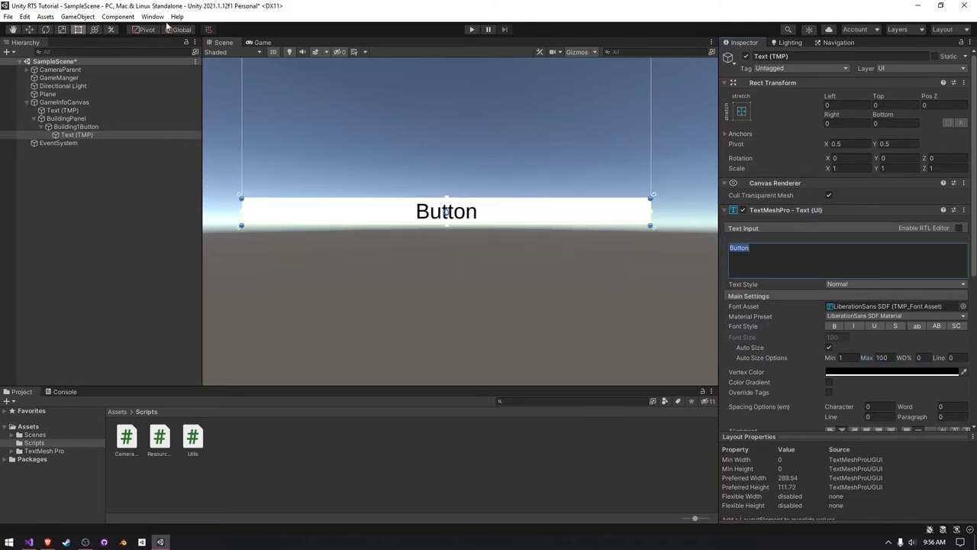
pyautogui.click(259, 42)
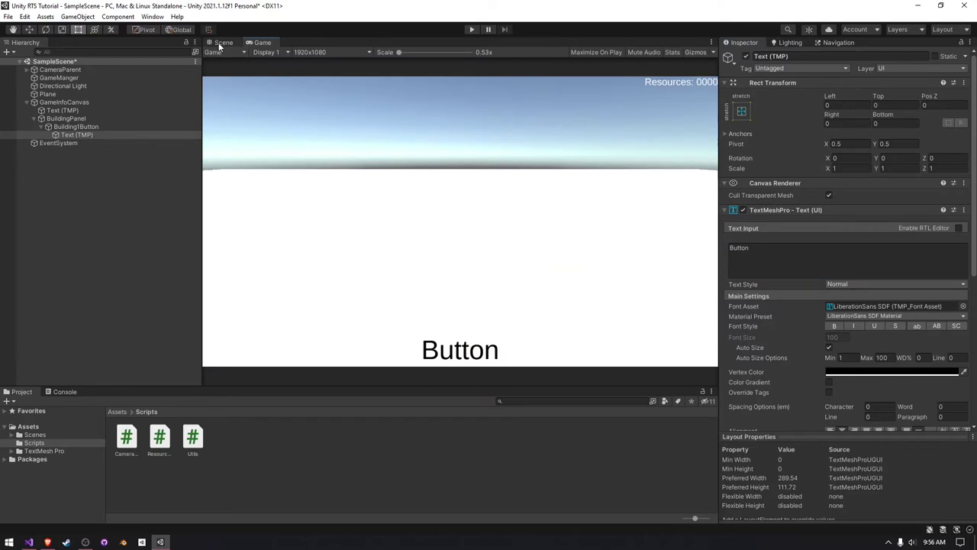
pyautogui.click(221, 43)
# Create a folder named Materials in the Assets folder and open it
pyautogui.click(118, 412)
pyautogui.rightClick(240, 443)
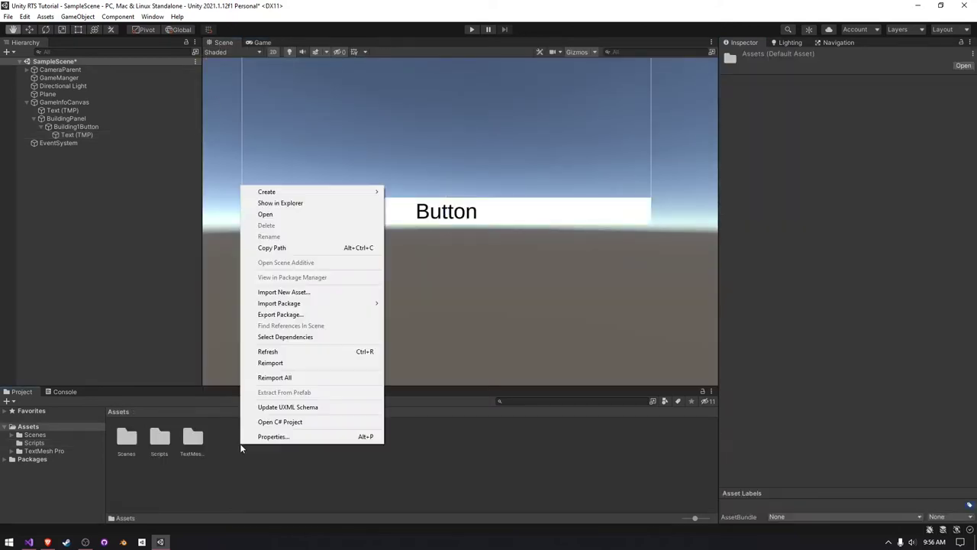
pyautogui.moveTo(320, 191)
pyautogui.click(413, 104)
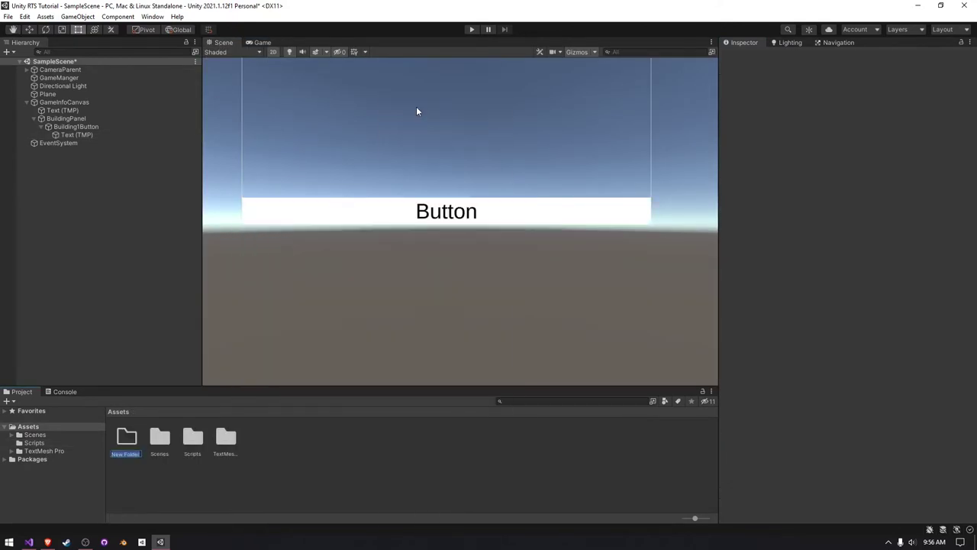
pyautogui.write('MAterials')
pyautogui.press('Return')
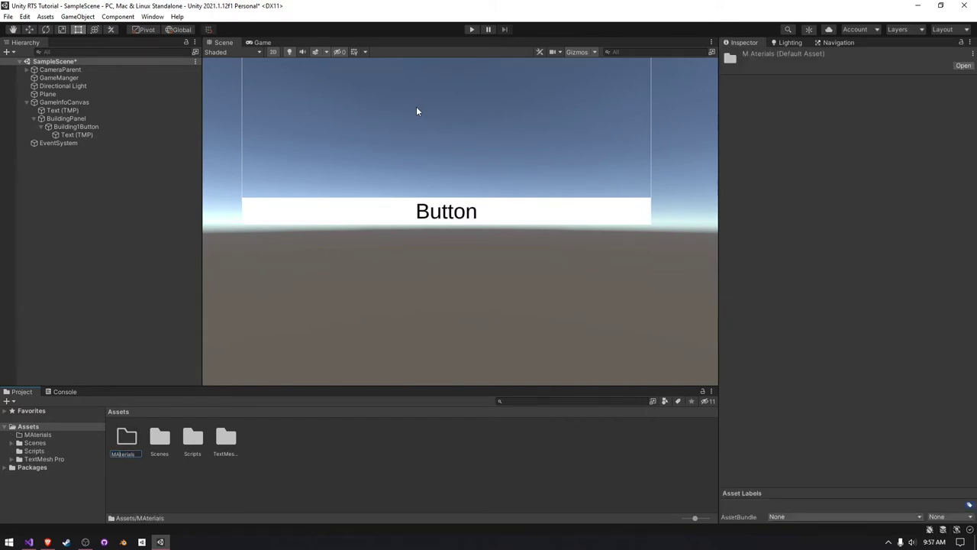
pyautogui.press('Return')
# Create a material named Ground in the Materials folder with black albedo and smoothness 0
pyautogui.rightClick(501, 199)
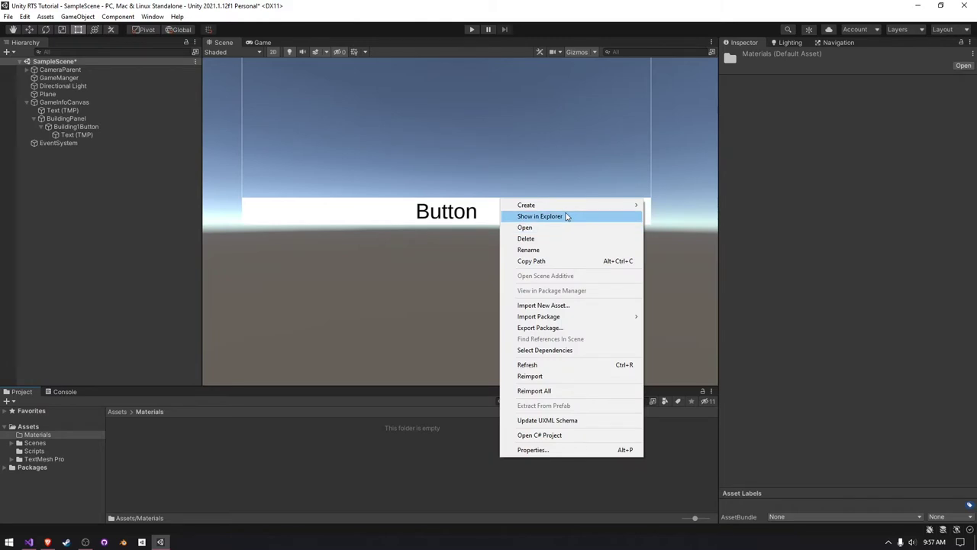
pyautogui.moveTo(597, 201)
pyautogui.click(688, 310)
pyautogui.write('Groundf')
pyautogui.press('Return')
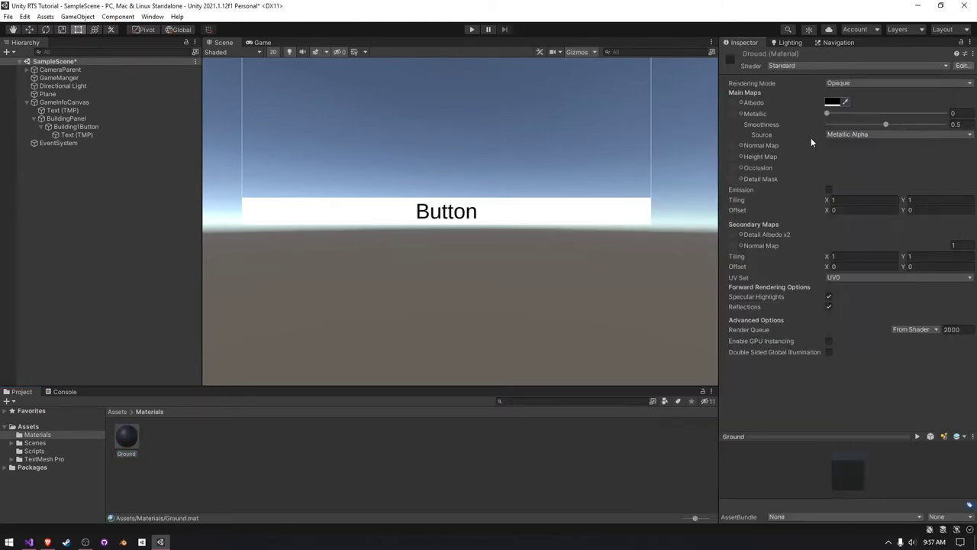
pyautogui.moveTo(886, 124); pyautogui.dragTo(827, 124)
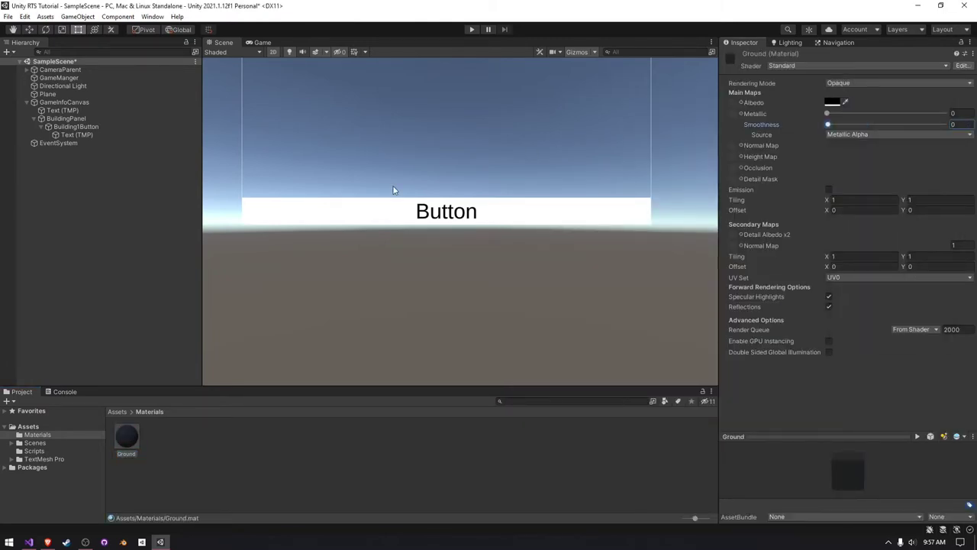
# Apply the Ground material to the Plane and check it in the game view
pyautogui.click(73, 94)
pyautogui.click(262, 43)
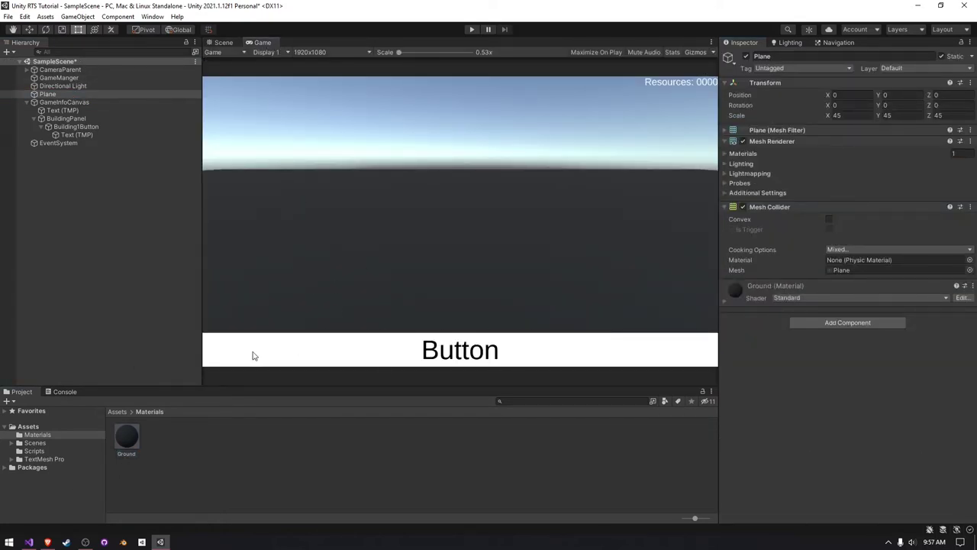
# Collapse the Canvas Renderer, Image and Button components of Building1Button
pyautogui.click(74, 126)
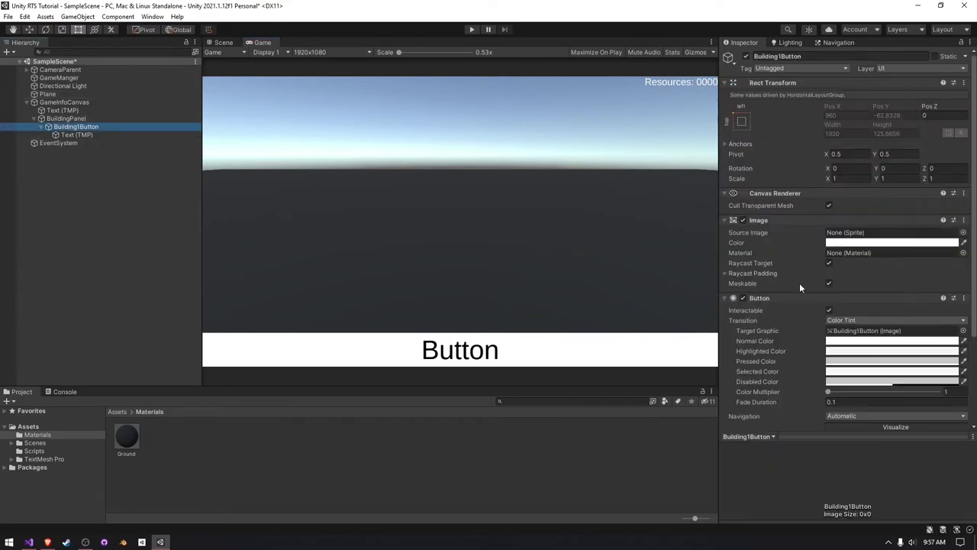
pyautogui.scroll(-3, 799, 283)
pyautogui.click(763, 205)
pyautogui.click(764, 219)
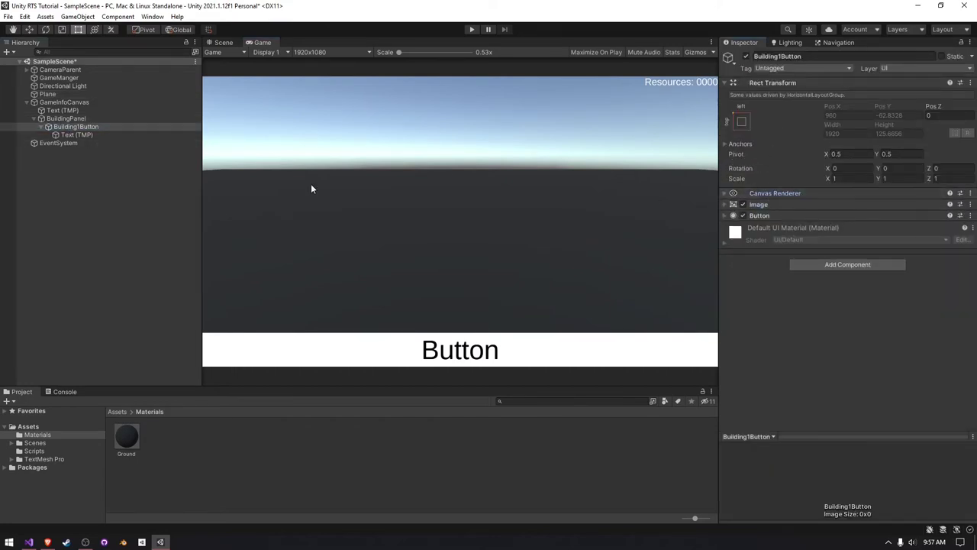
# Change the label text of Building1Button to "Building 1"
pyautogui.click(58, 142)
pyautogui.click(76, 134)
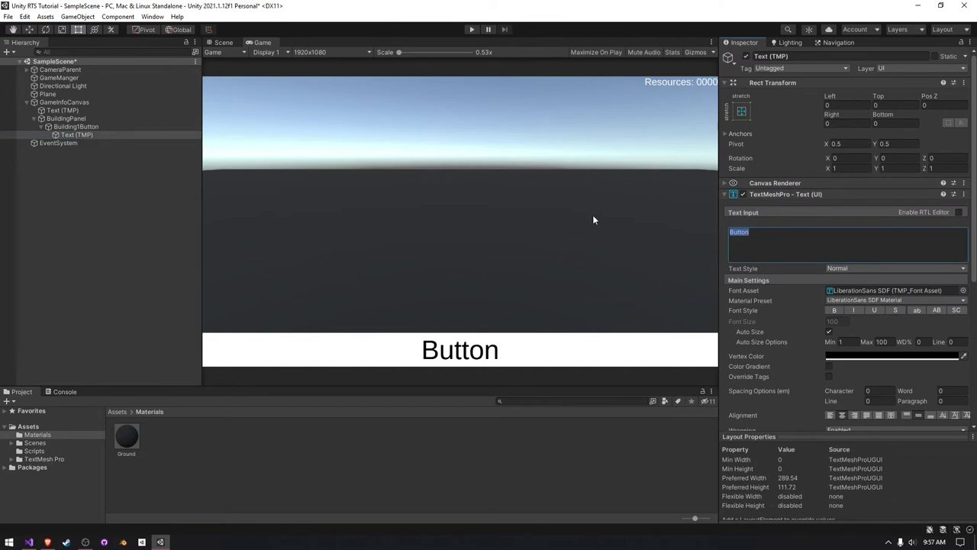
pyautogui.write('Building')
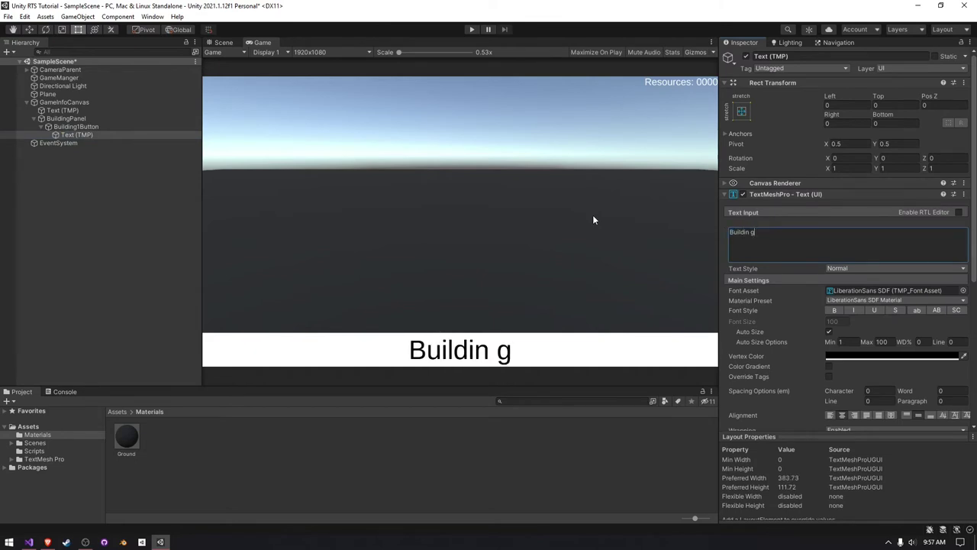
pyautogui.press('BackSpace')
pyautogui.write('g 1')
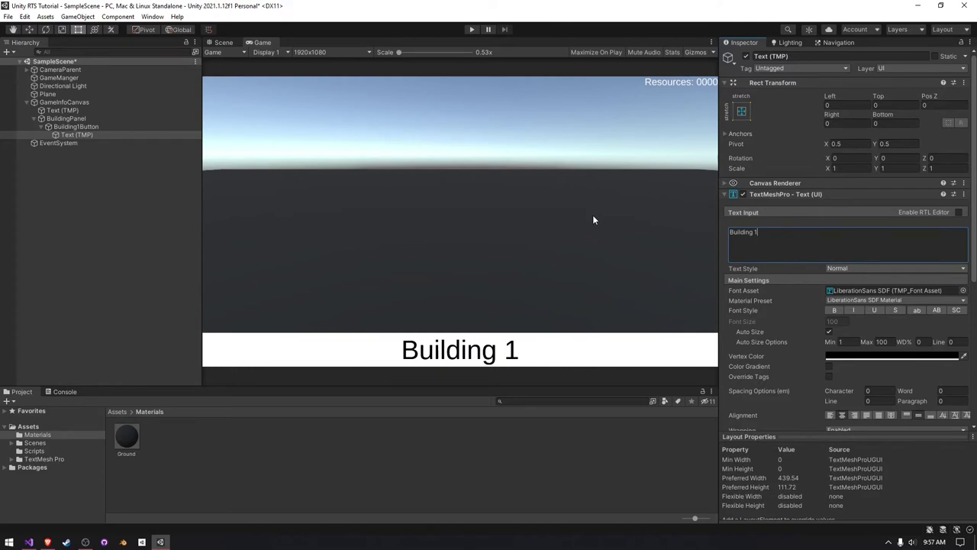
pyautogui.click(85, 324)
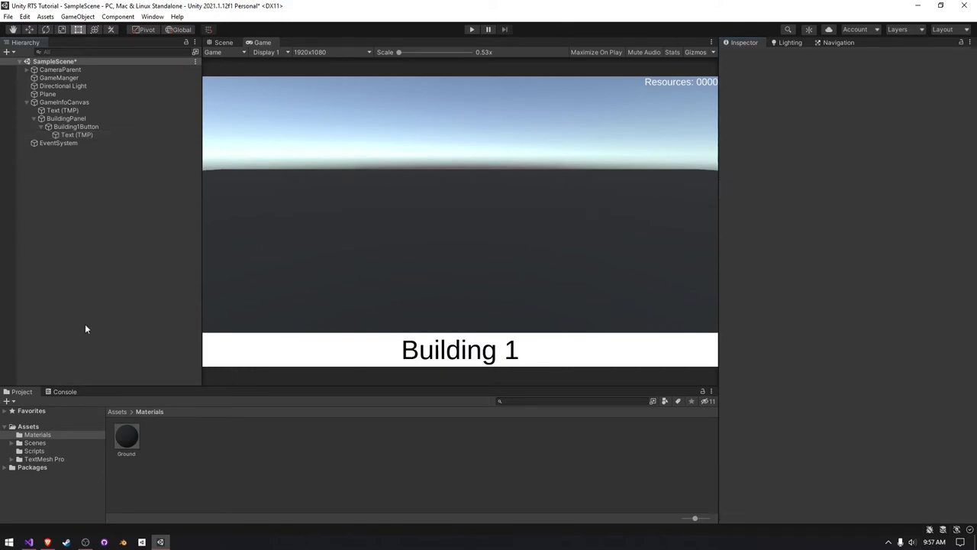
# Collapse the GameInfoCanvas object in the hierarchy and save the scene
pyautogui.click(35, 127)
pyautogui.click(27, 102)
pyautogui.click(73, 220)
pyautogui.hotkey('ctrl', 's')
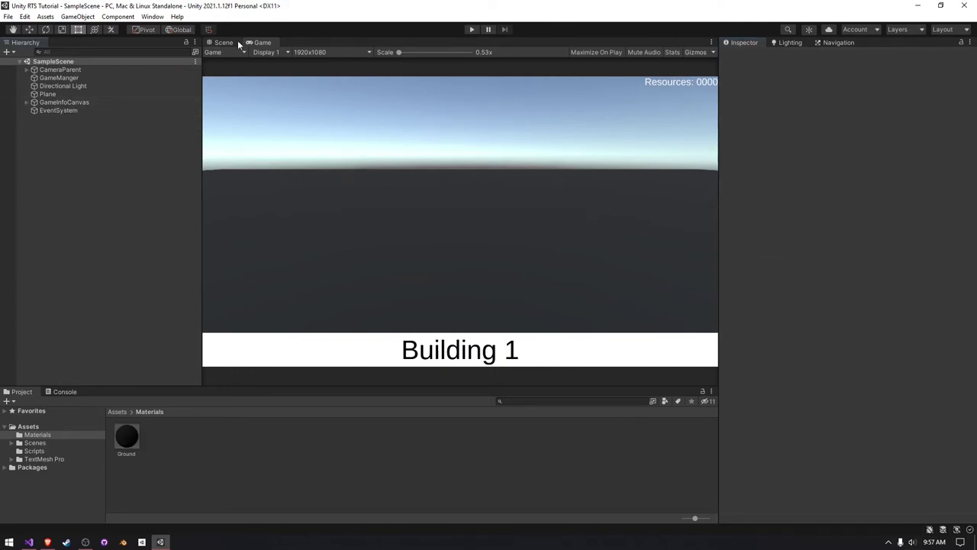
# Add a 3D cube to the scene root at position 0, 0, 0
pyautogui.click(236, 43)
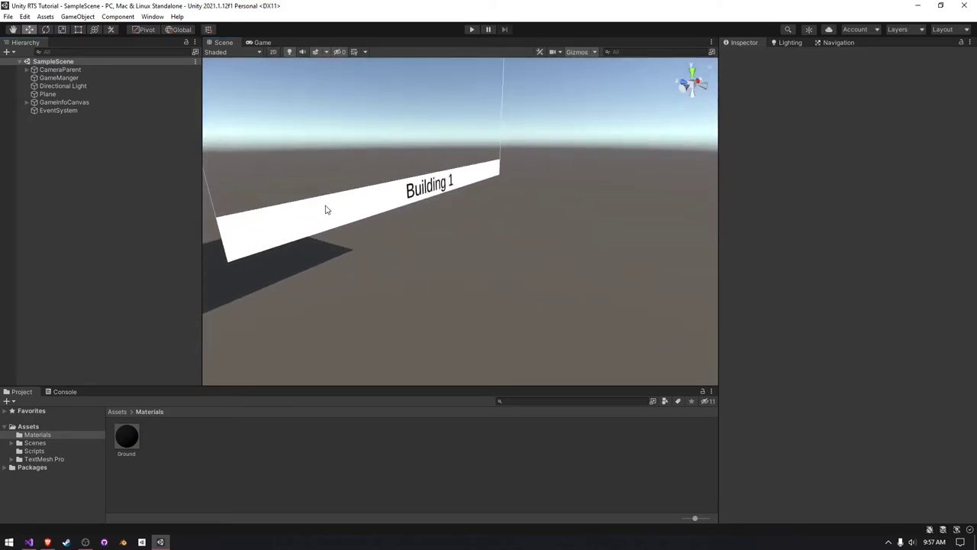
pyautogui.moveTo(327, 209); pyautogui.dragTo(227, 237, button='right')
pyautogui.doubleClick(104, 71)
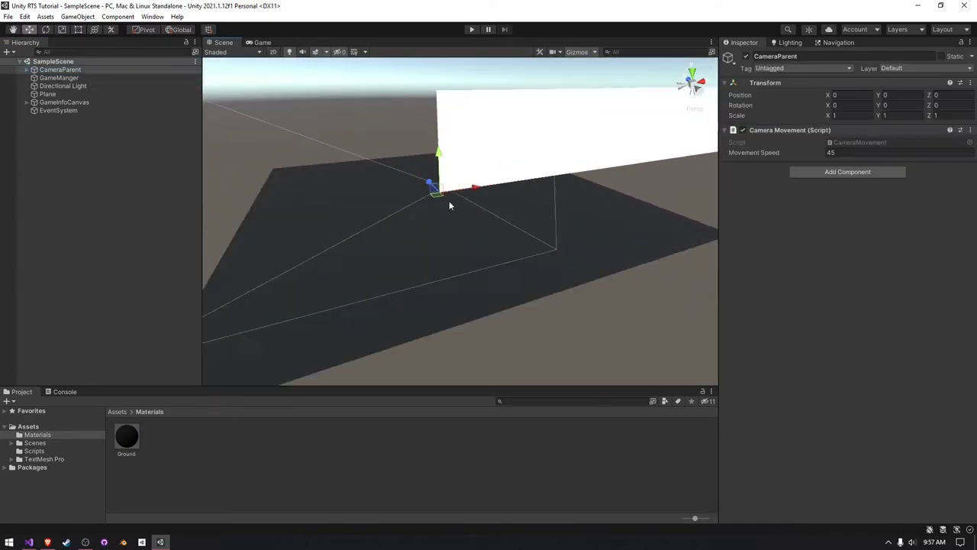
pyautogui.click(91, 237)
pyautogui.rightClick(91, 236)
pyautogui.moveTo(126, 369)
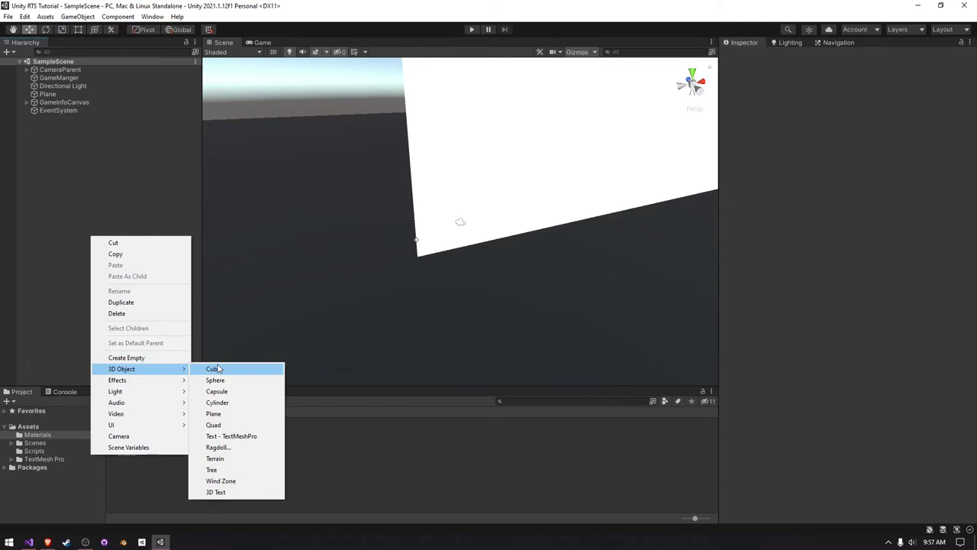
pyautogui.click(216, 365)
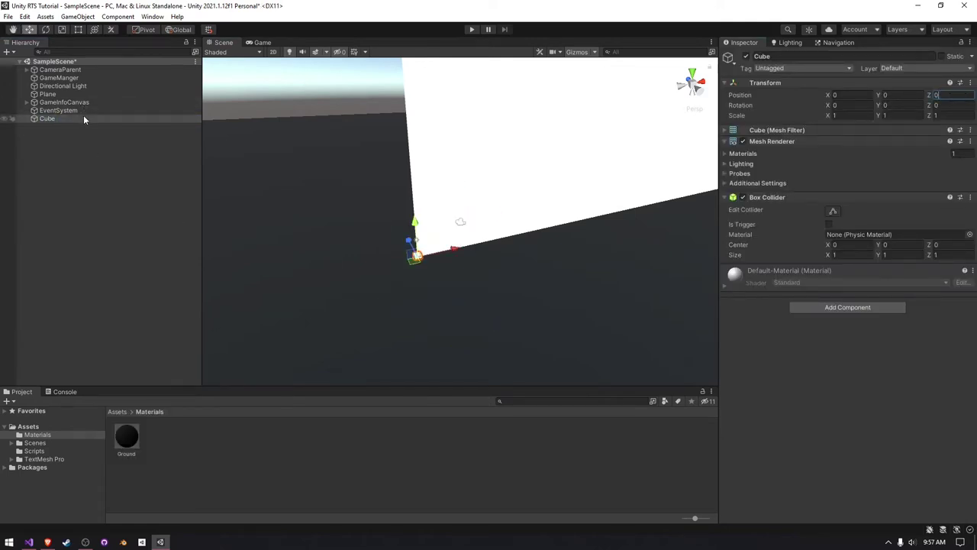
# Rename the new cube as BuildingGFX
pyautogui.click(84, 116)
pyautogui.press('F2')
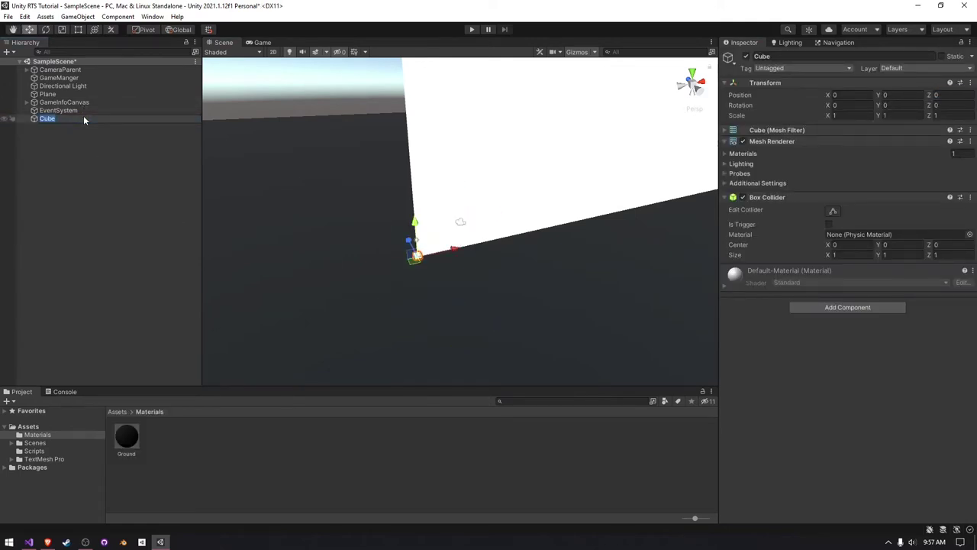
pyautogui.write('BuildingGFX')
pyautogui.press('Return')
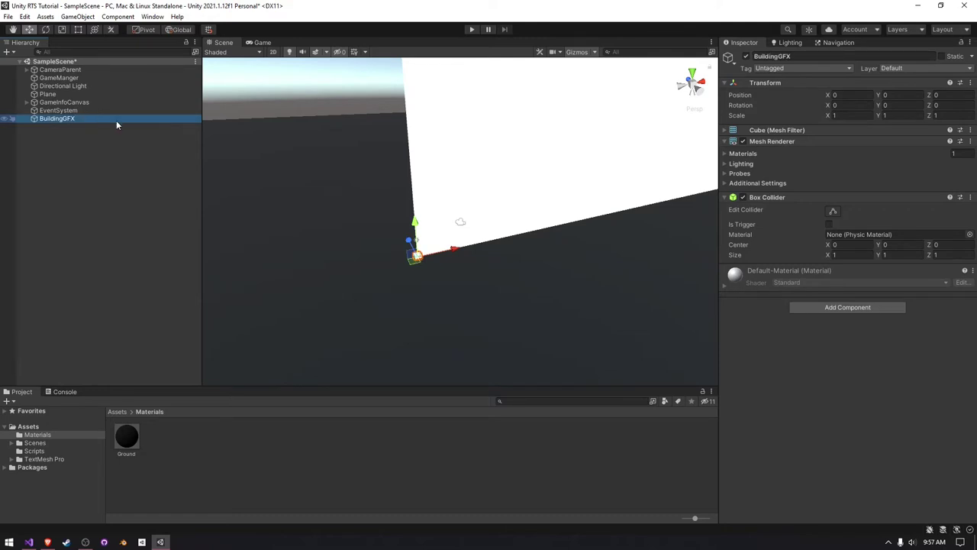
# Raise BuildingGFX to a Y position of 0.5 so it rests on the ground plane
pyautogui.moveTo(245, 138); pyautogui.dragTo(294, 142, button='right')
pyautogui.scroll(5, 295, 142)
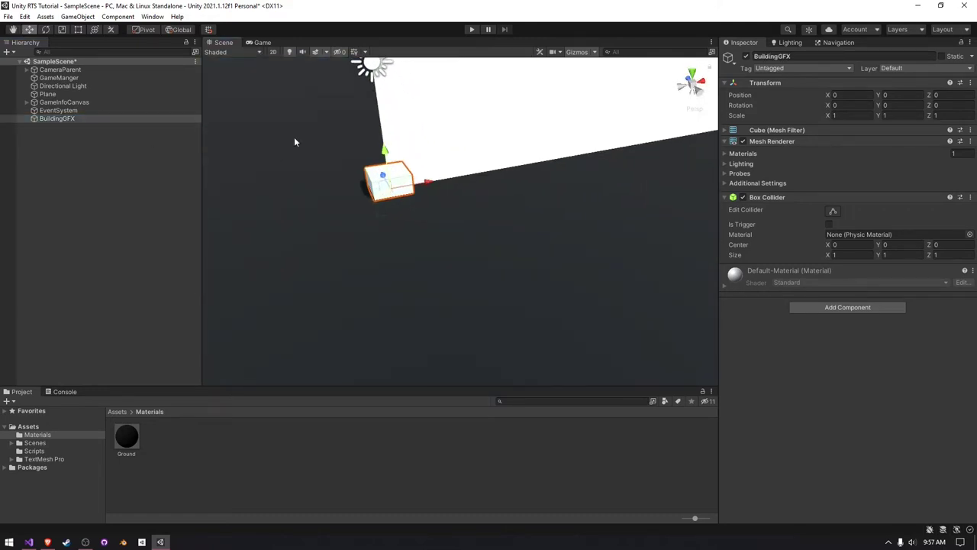
pyautogui.keyDown('ctrl'); pyautogui.moveTo(380, 150); pyautogui.dragTo(380, 132); pyautogui.keyUp('ctrl')
pyautogui.moveTo(469, 202); pyautogui.dragTo(451, 176, button='right')
pyautogui.scroll(5, 450, 183)
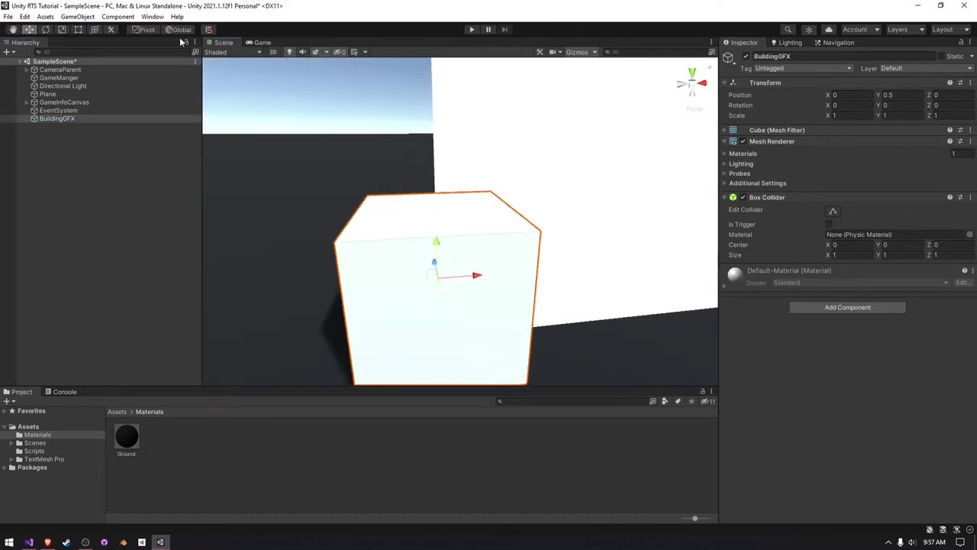
# Stretch BuildingGFX upward to a Y scale of 4.25 and sideways to an X scale of 3.25
pyautogui.press('t')
pyautogui.moveTo(462, 217); pyautogui.dragTo(450, 224, button='right')
pyautogui.scroll(-5, 451, 224)
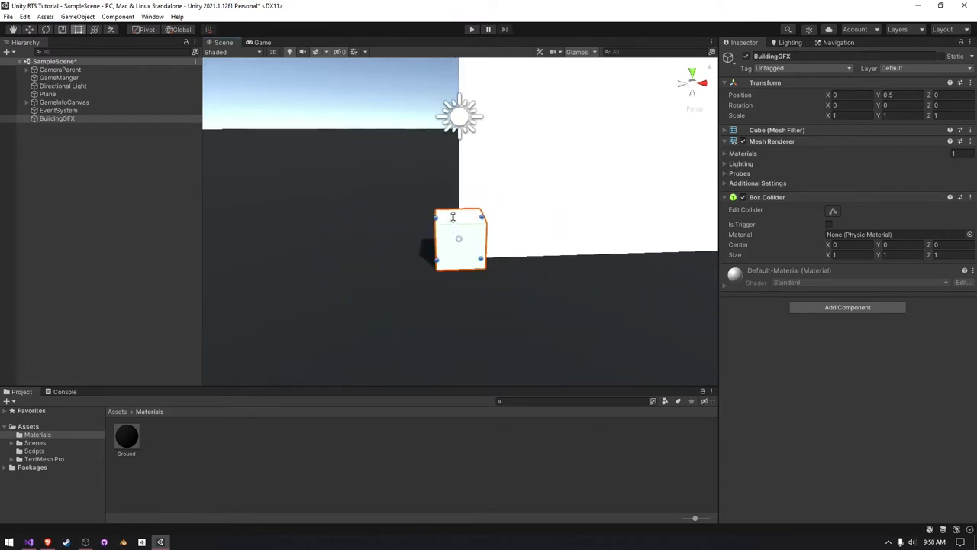
pyautogui.keyDown('ctrl'); pyautogui.moveTo(453, 217); pyautogui.dragTo(450, 83); pyautogui.keyUp('ctrl')
pyautogui.moveTo(450, 83); pyautogui.dragTo(496, 87, button='right')
pyautogui.scroll(-5, 427, 93)
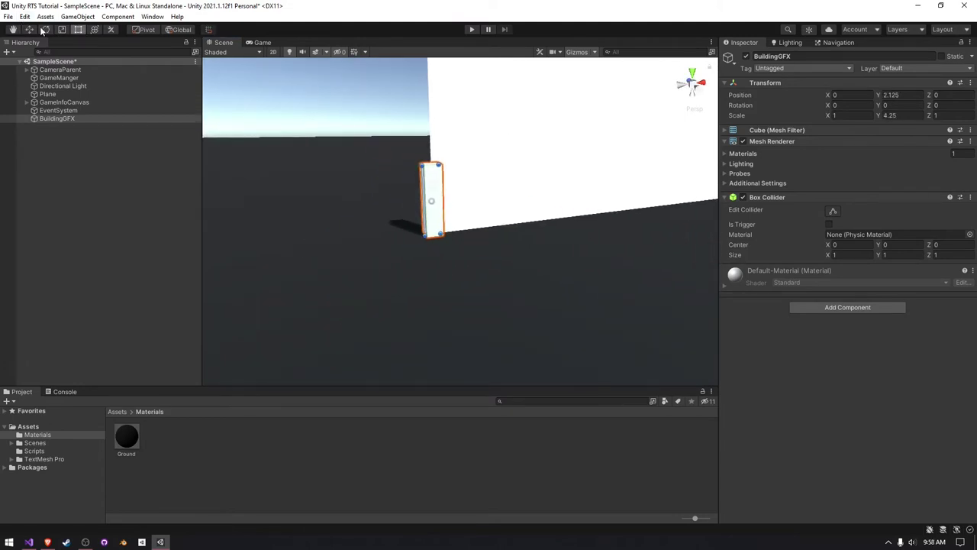
pyautogui.moveTo(394, 153); pyautogui.dragTo(427, 167, button='right')
pyautogui.press('w')
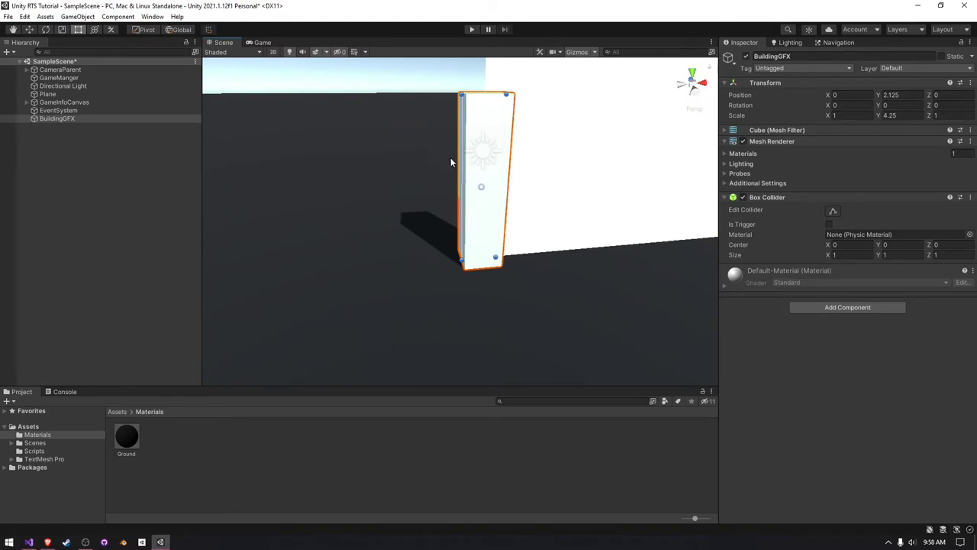
pyautogui.moveTo(457, 159); pyautogui.dragTo(360, 157)
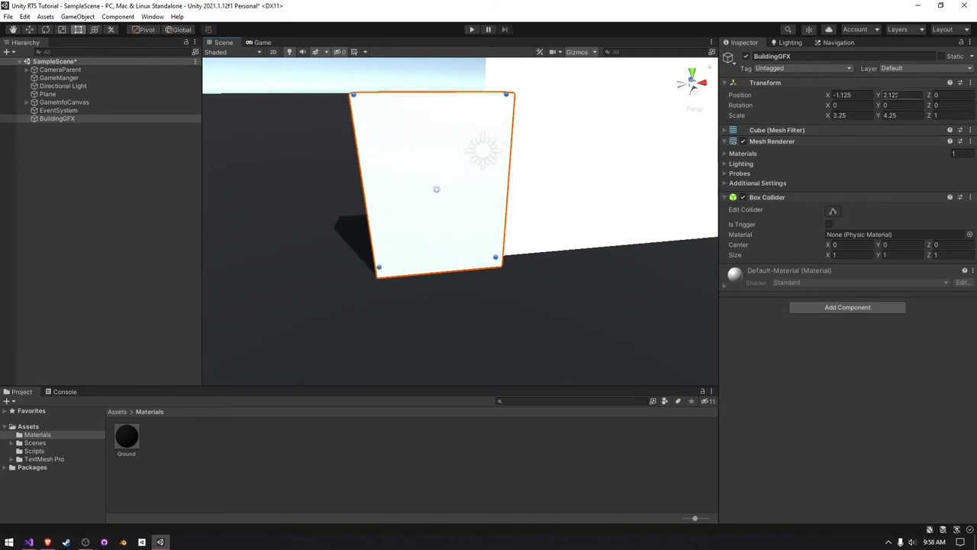
# Set the Y position of BuildingGFX to 5 and lower it back toward the ground to Y 2.25
pyautogui.write('5')
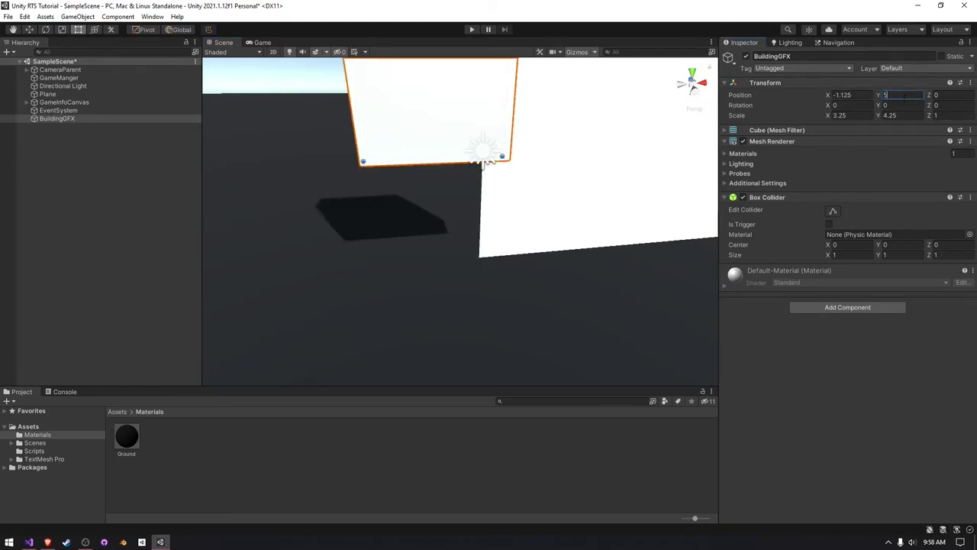
pyautogui.click(29, 29)
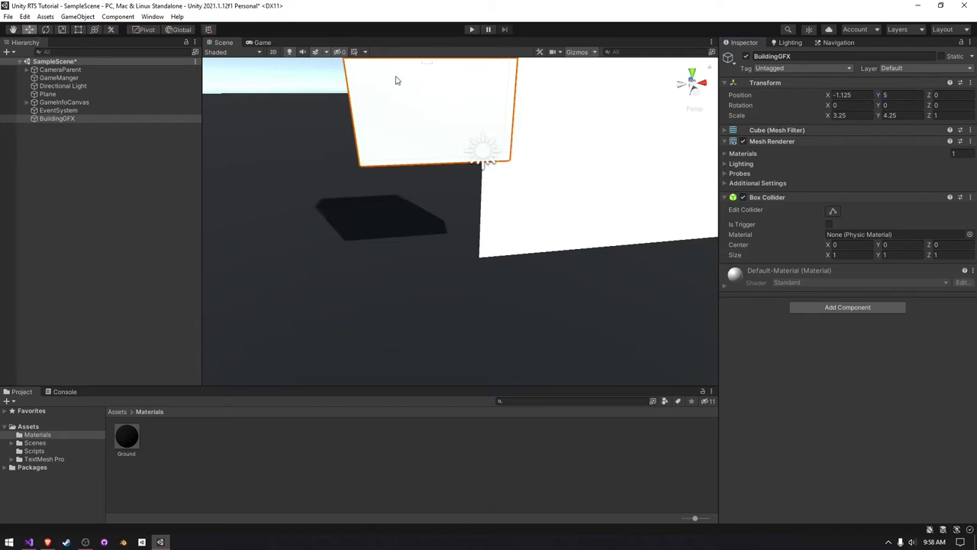
pyautogui.moveTo(437, 75); pyautogui.dragTo(439, 170)
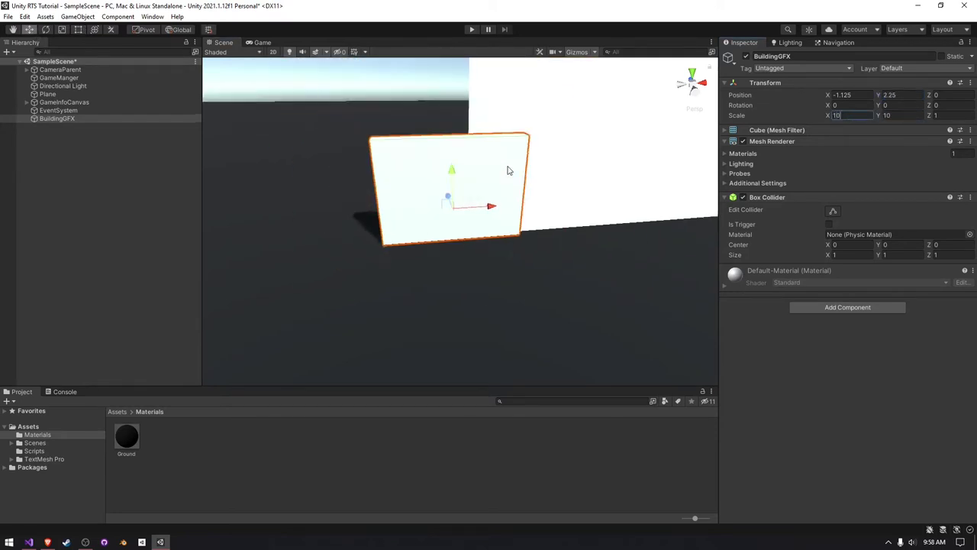
# Scale BuildingGFX to 10 × 25 × 10 at Y position 12 and check its size in the game view
pyautogui.click(946, 116)
pyautogui.write('10')
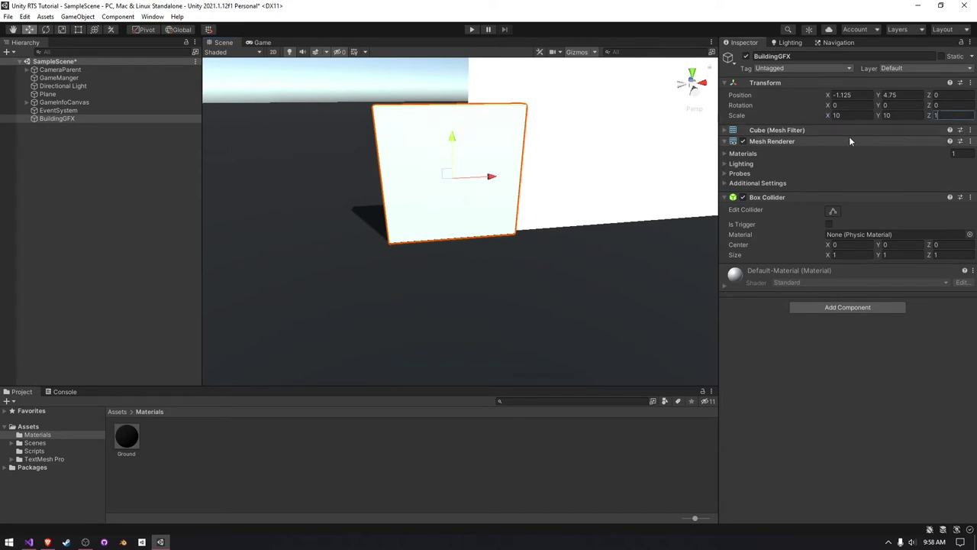
pyautogui.click(903, 117)
pyautogui.write('25')
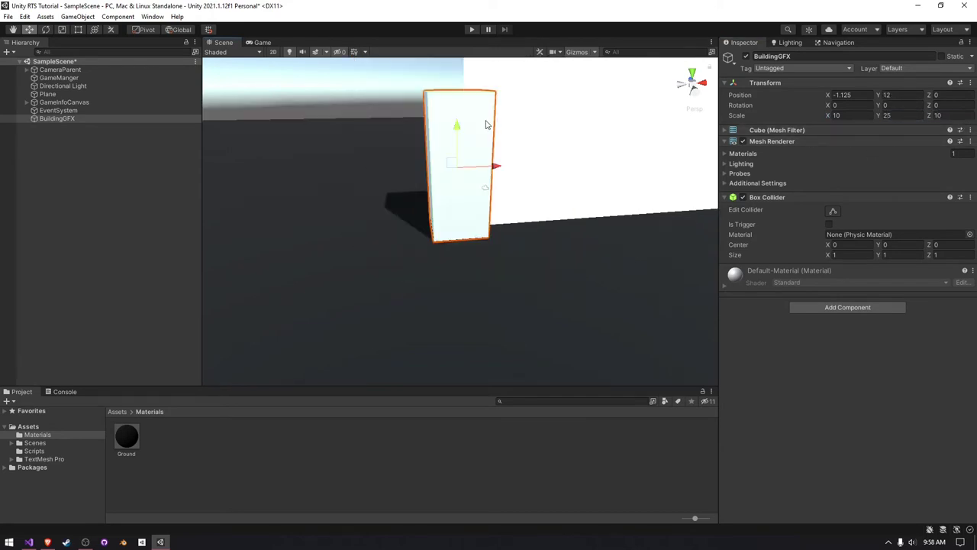
pyautogui.moveTo(486, 124); pyautogui.dragTo(658, 184, button='right')
pyautogui.click(262, 41)
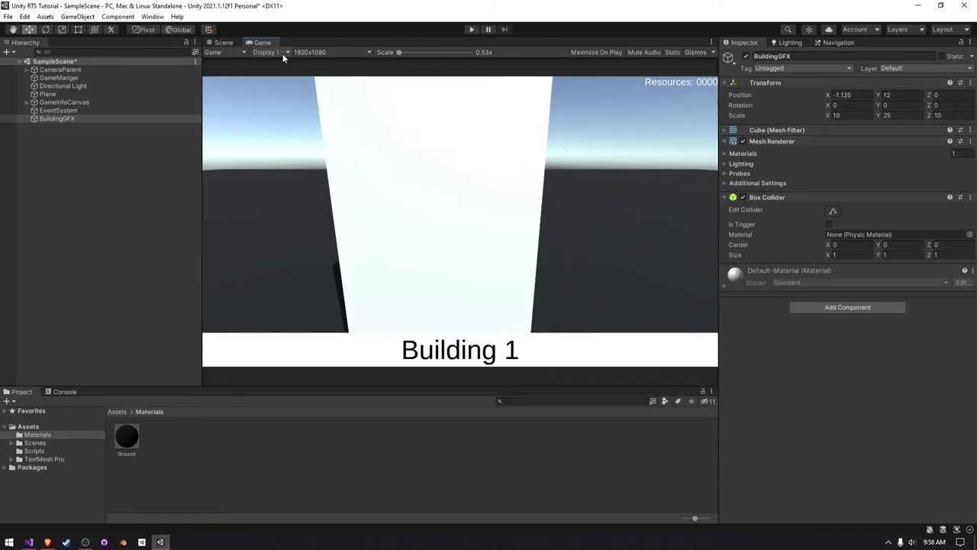
pyautogui.click(224, 42)
# Open the CameraMovement script attached to CameraParent in Visual Studio
pyautogui.click(61, 70)
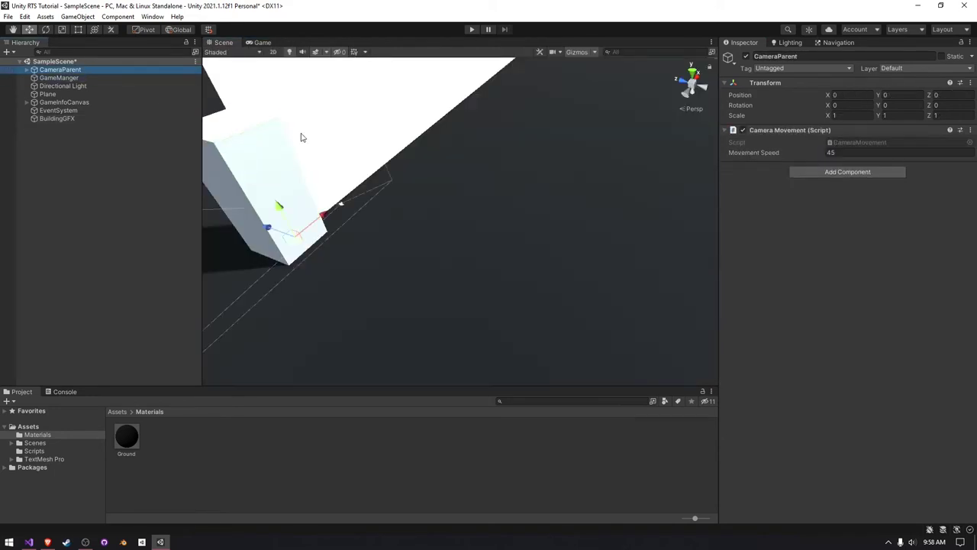
pyautogui.moveTo(300, 135); pyautogui.dragTo(531, 140, button='right')
pyautogui.doubleClick(853, 139)
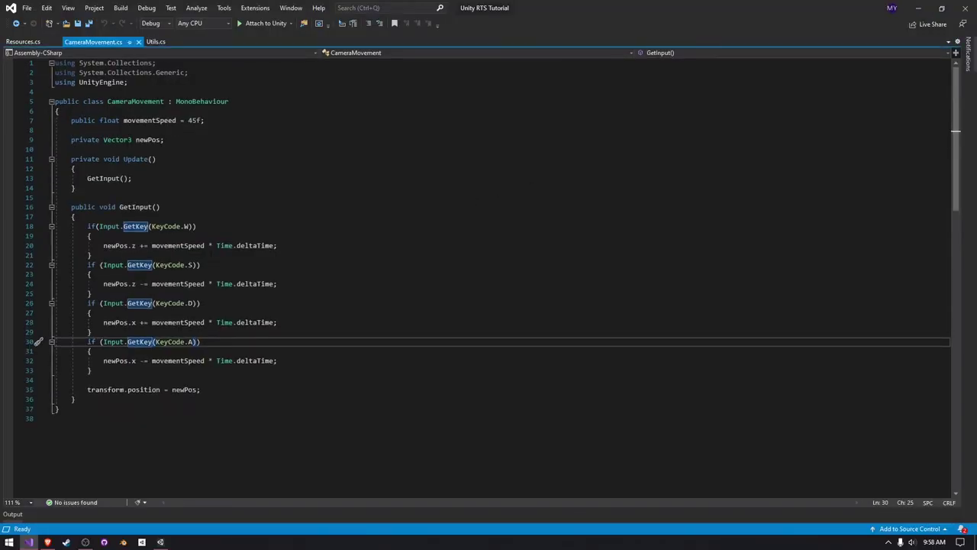
# Add "newPos.y = transform.position.y;" above the position assignment in GetInput, save the script and return to Unity
pyautogui.press('Down')
pyautogui.press('Down')
pyautogui.press('Down')
pyautogui.press('Return')
pyautogui.press('Return')
pyautogui.write('ne')
pyautogui.press('Down')
pyautogui.write('wPos.')
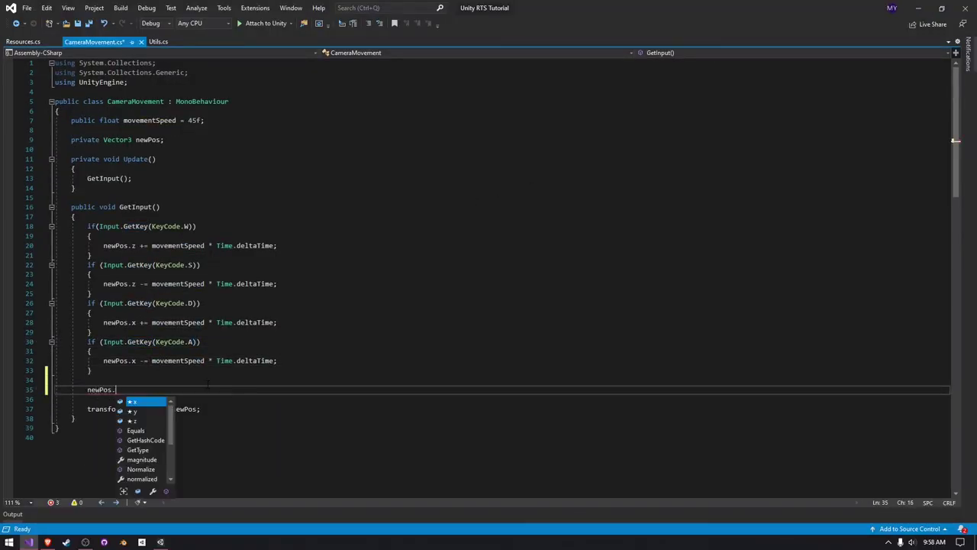
pyautogui.write('y = transform.p')
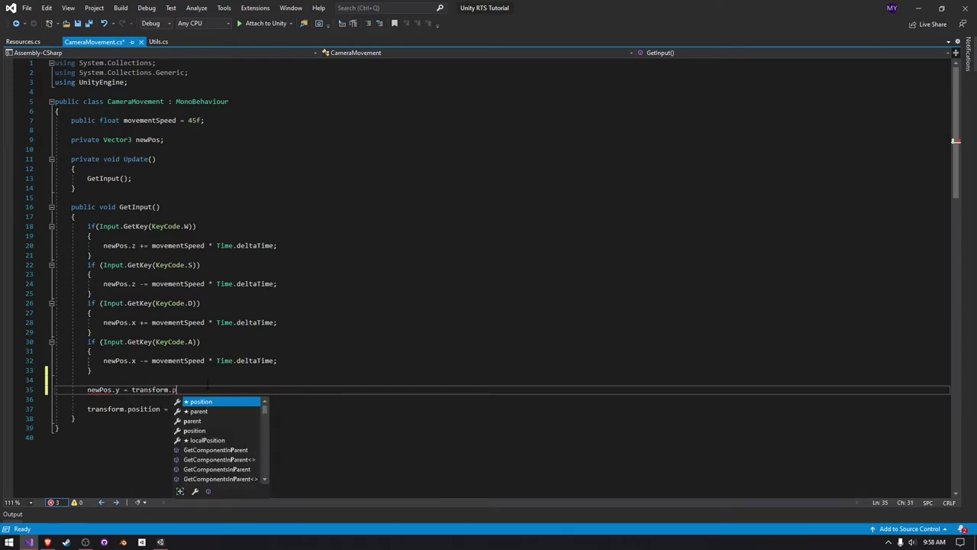
pyautogui.write('osition.y;')
pyautogui.hotkey('ctrl', 's')
pyautogui.hotkey('alt', 'Tab')
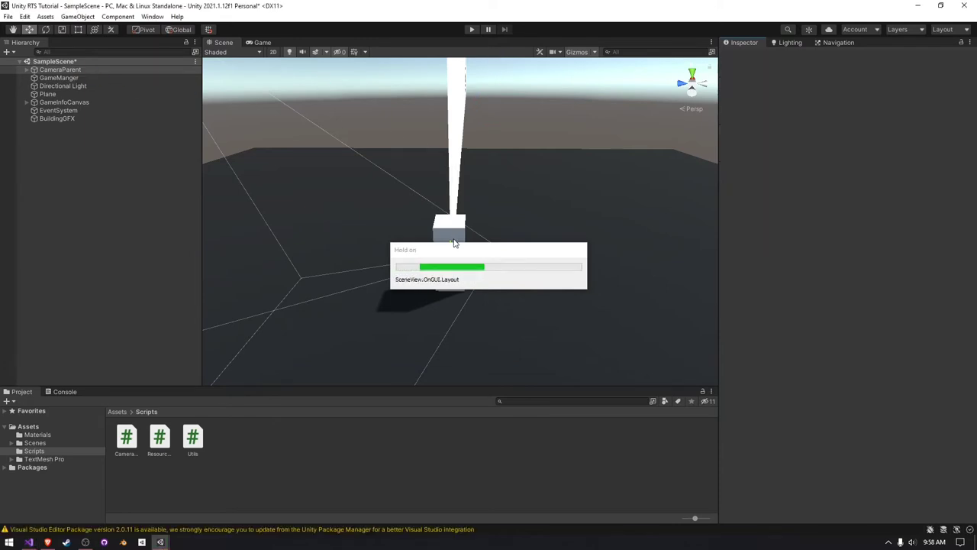
# Raise CameraParent to Y position 27 and move its Main Camera farther back from the building, checking the game view
pyautogui.moveTo(451, 247); pyautogui.dragTo(475, 175)
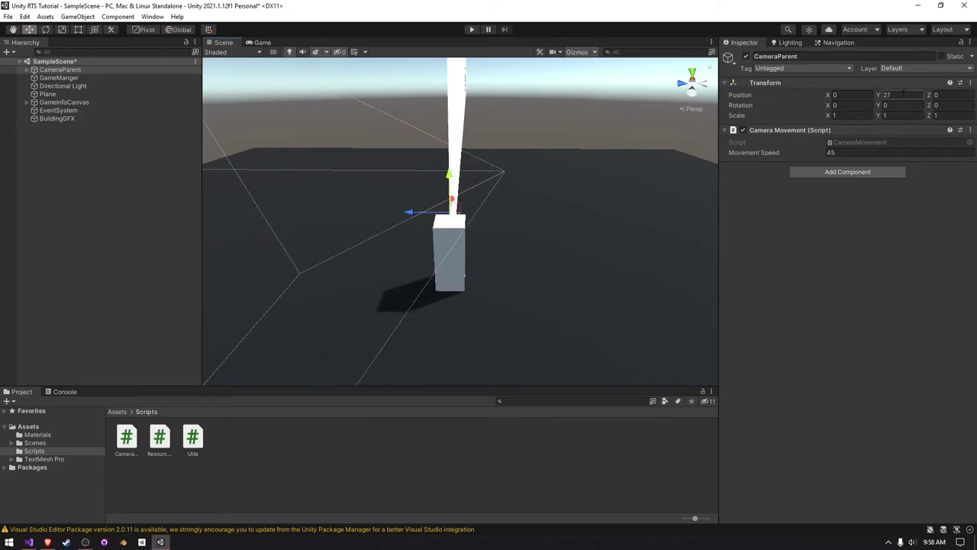
pyautogui.moveTo(510, 181); pyautogui.dragTo(486, 177, button='right')
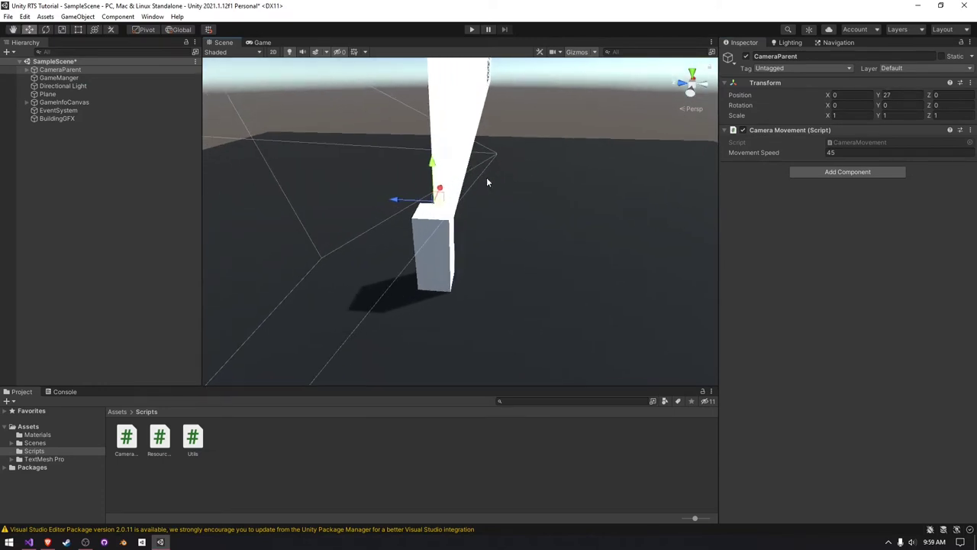
pyautogui.click(27, 69)
pyautogui.click(66, 78)
pyautogui.moveTo(459, 154); pyautogui.dragTo(534, 153)
pyautogui.click(262, 42)
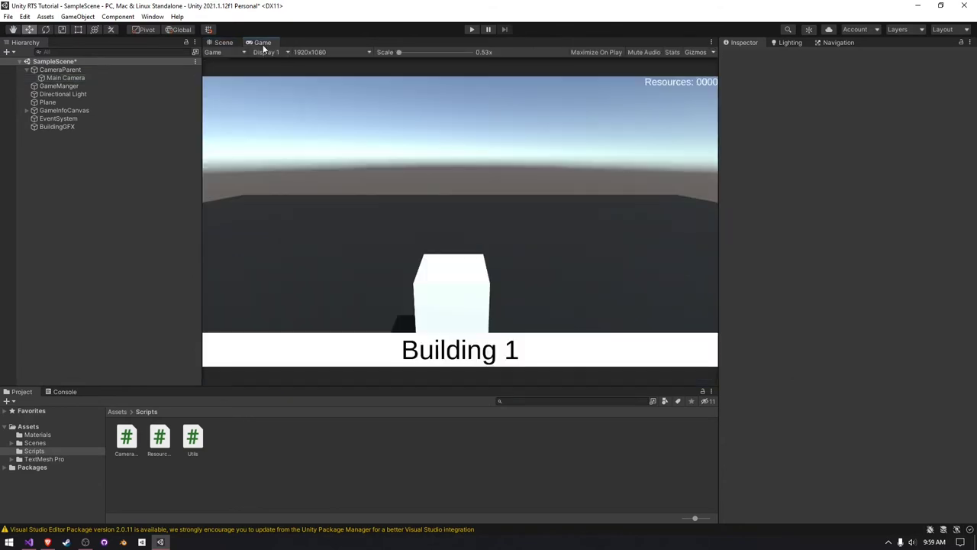
# Scale BuildingGFX to 5 × 12.5 × 5 and lower it to Y position 6.5 near the ground
pyautogui.click(223, 42)
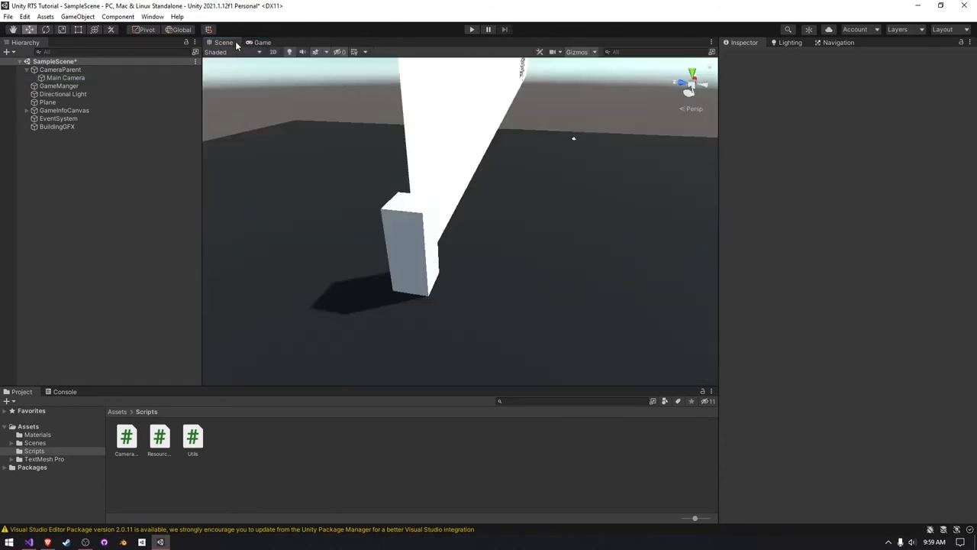
pyautogui.click(117, 126)
pyautogui.click(855, 115)
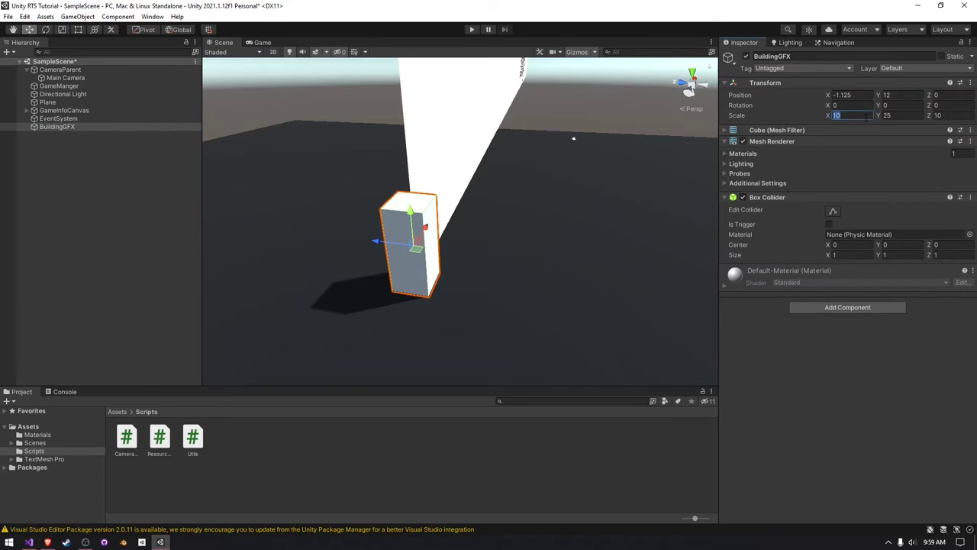
pyautogui.write('5')
pyautogui.click(905, 115)
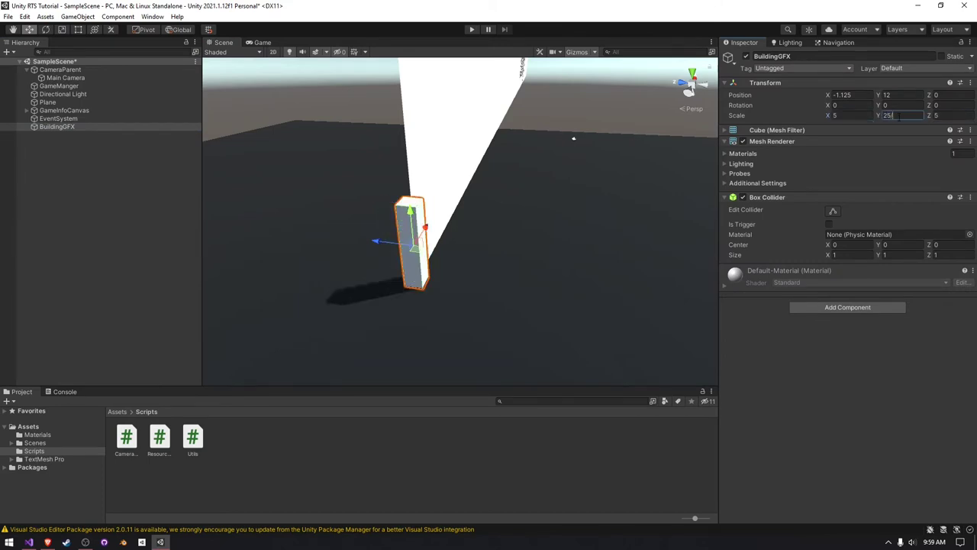
pyautogui.write('12.5')
pyautogui.moveTo(332, 115); pyautogui.dragTo(379, 82, button='right')
pyautogui.press('w')
pyautogui.moveTo(363, 77); pyautogui.dragTo(365, 178)
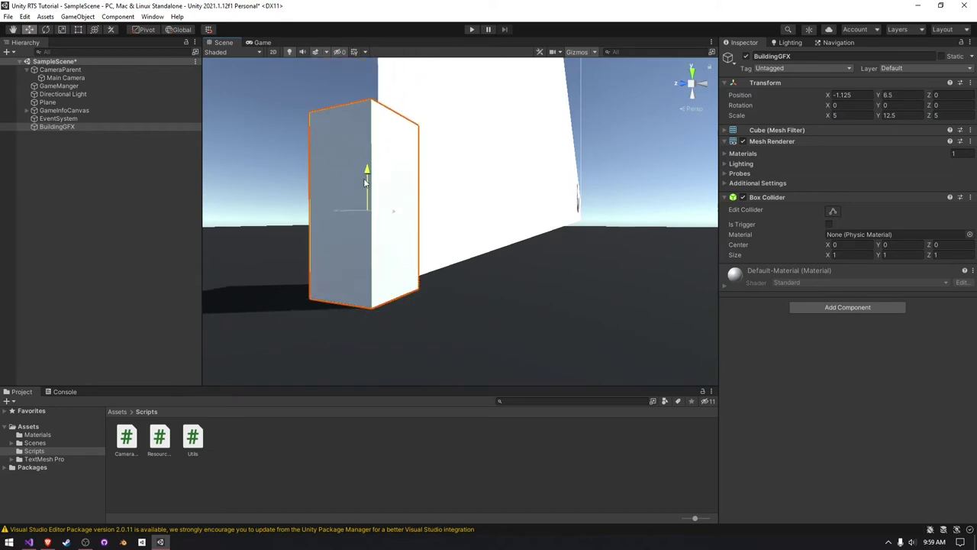
# Move CameraParent back to Z position -19.5 and check the framing in the game view
pyautogui.click(233, 52)
pyautogui.click(60, 69)
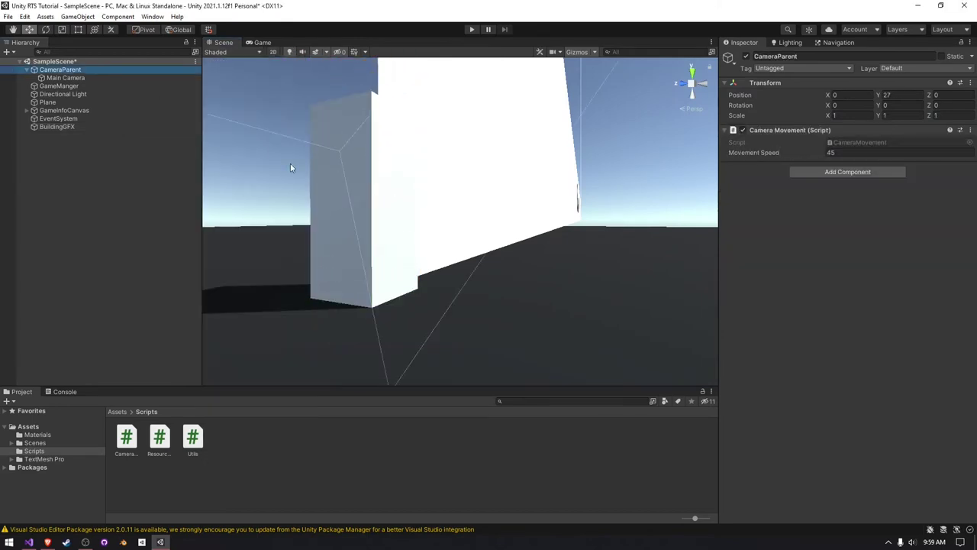
pyautogui.press('s')
pyautogui.moveTo(292, 166); pyautogui.dragTo(376, 154, button='right')
pyautogui.moveTo(369, 123); pyautogui.dragTo(481, 122)
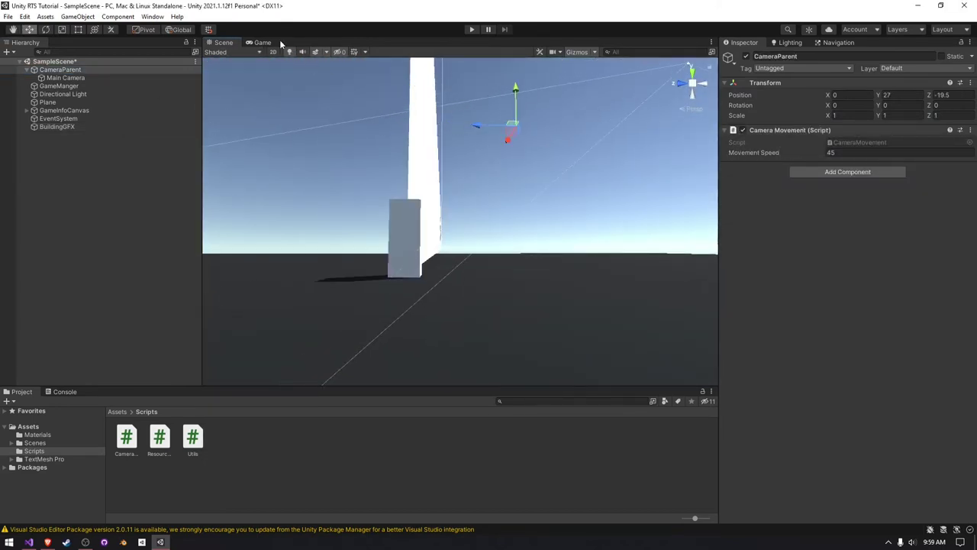
pyautogui.click(263, 42)
pyautogui.click(223, 42)
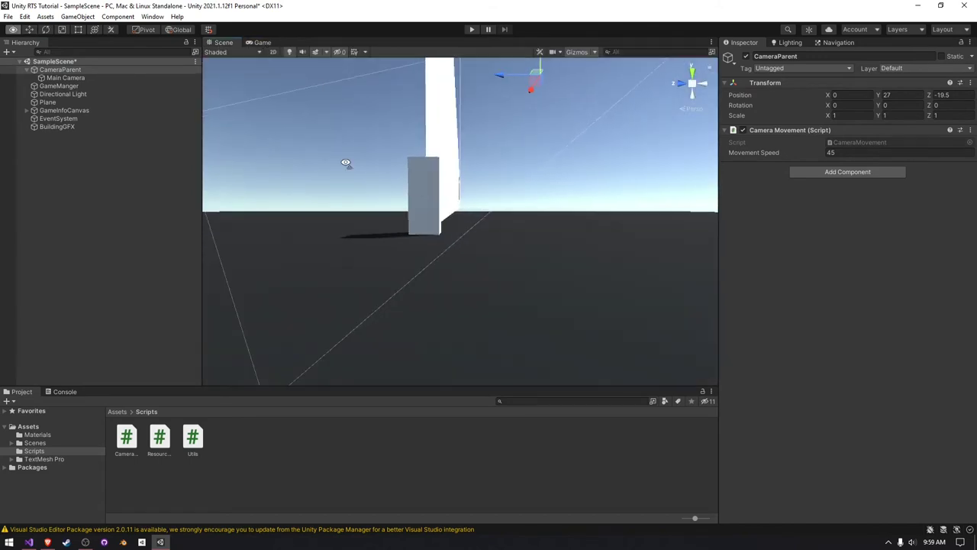
# Create an empty object named BuildingPivot in the scene and set its position to 0, 0, 0
pyautogui.click(114, 203)
pyautogui.rightClick(114, 203)
pyautogui.click(183, 324)
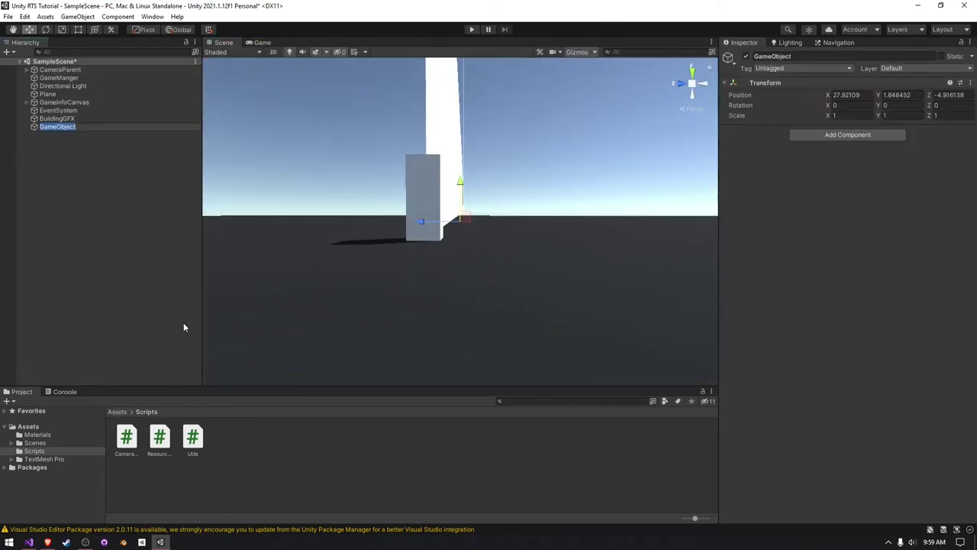
pyautogui.write('BuildingPivot')
pyautogui.press('Return')
pyautogui.click(857, 95)
pyautogui.write('0')
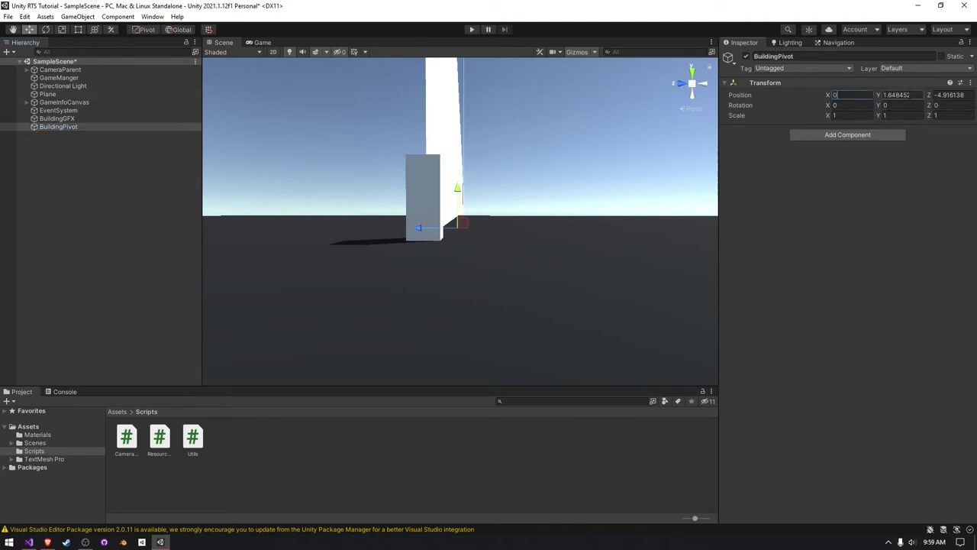
pyautogui.click(909, 95)
pyautogui.write('0')
pyautogui.click(965, 96)
pyautogui.write('0')
# Make BuildingGFX a child of BuildingPivot
pyautogui.click(81, 120)
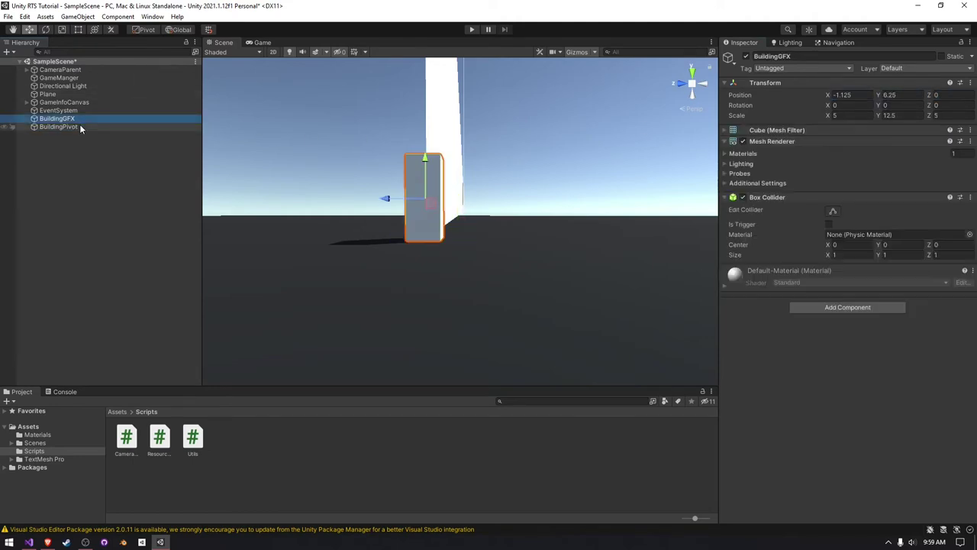
pyautogui.moveTo(80, 129); pyautogui.dragTo(76, 132)
pyautogui.click(72, 175)
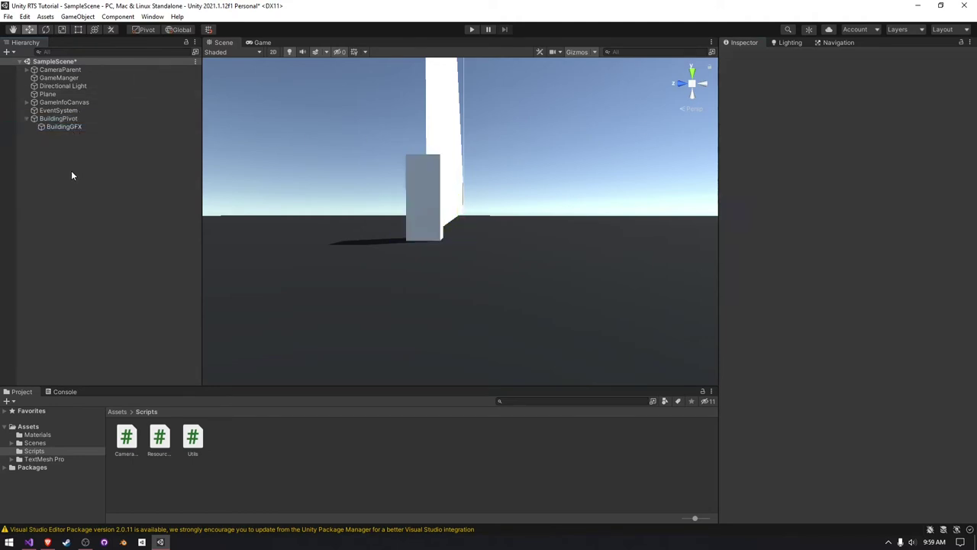
# Create a folder named Buildings in Assets
pyautogui.click(118, 413)
pyautogui.rightClick(329, 439)
pyautogui.click(381, 186)
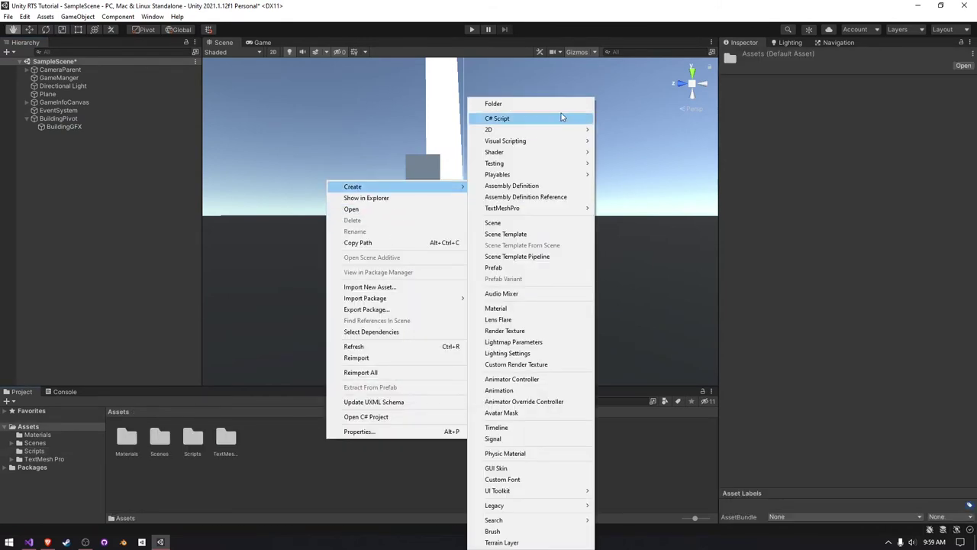
pyautogui.click(547, 104)
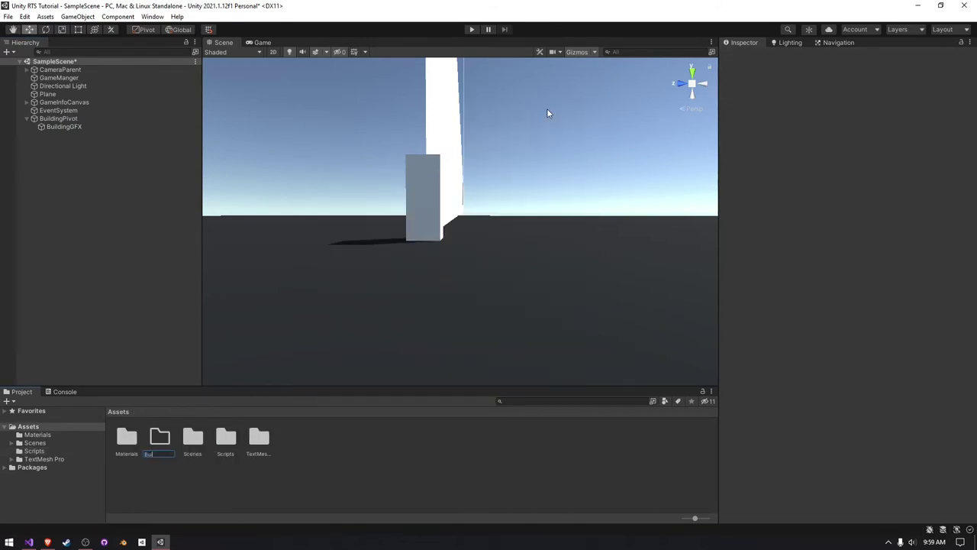
pyautogui.write('Build')
# Create a BuildingGhosts folder inside Buildings
pyautogui.rightClick(490, 496)
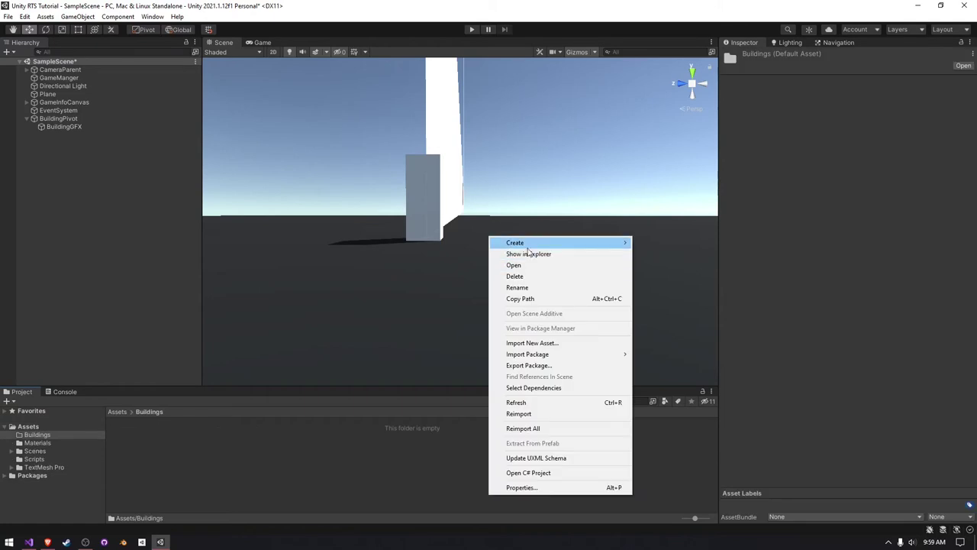
pyautogui.moveTo(535, 243)
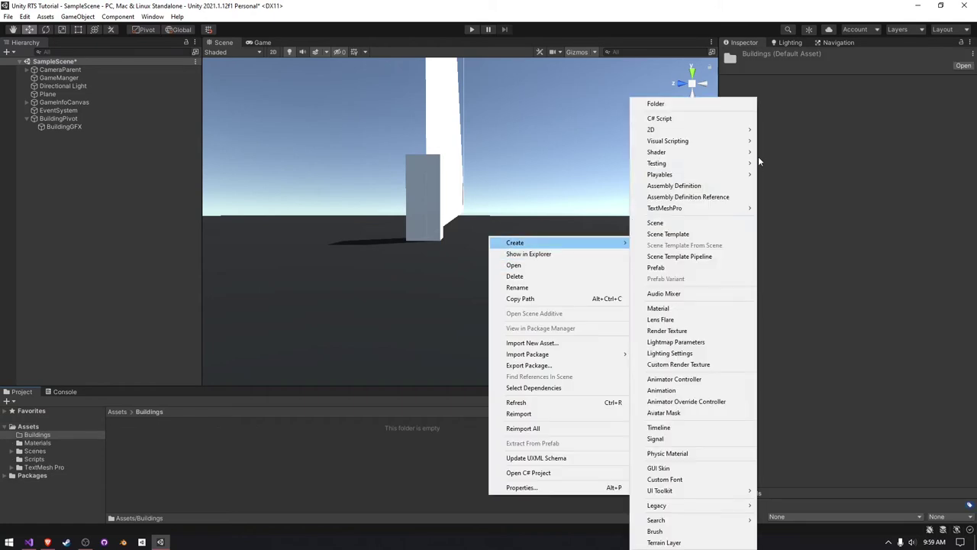
pyautogui.click(708, 103)
pyautogui.write('Bui')
pyautogui.write('ldingGhosts')
pyautogui.press('Return')
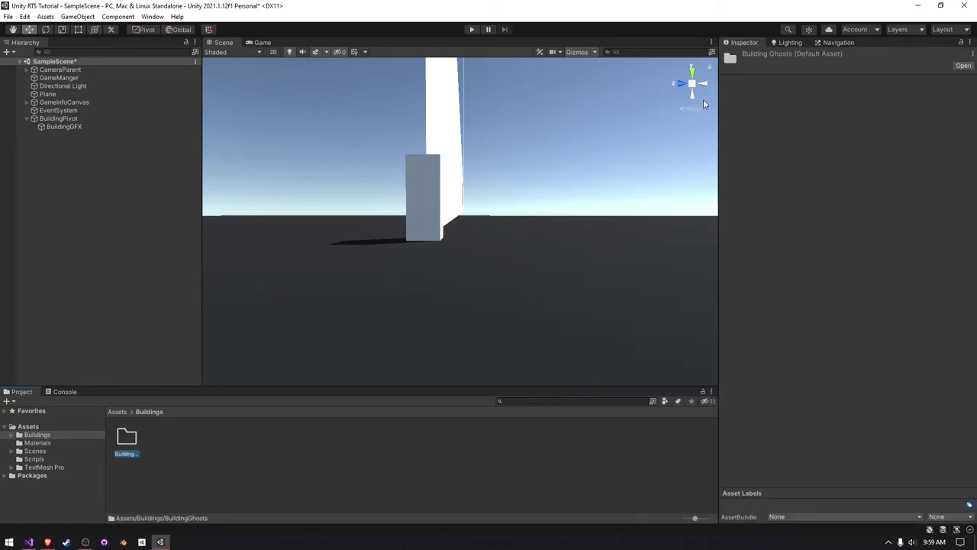
# Add a second folder named Building inside Buildings and open it
pyautogui.rightClick(468, 422)
pyautogui.moveTo(526, 172)
pyautogui.click(666, 103)
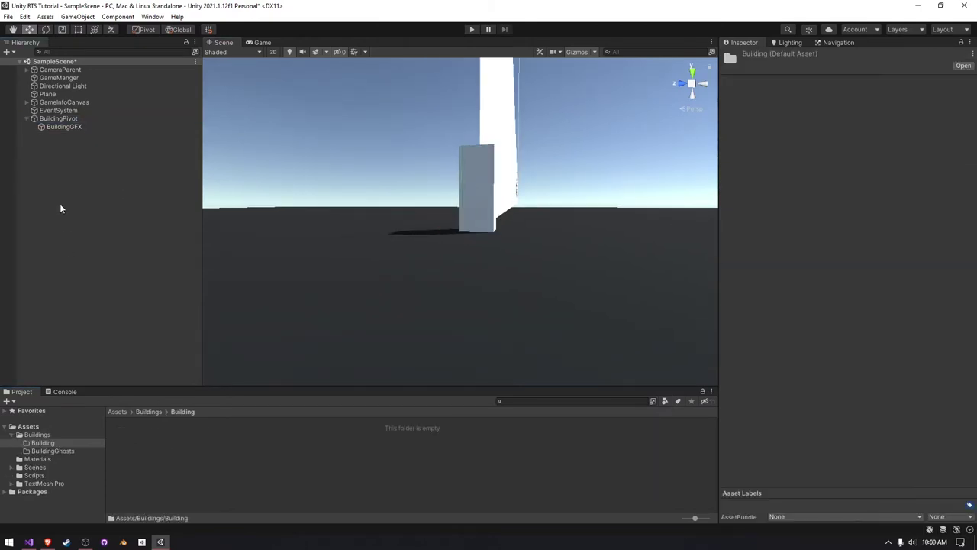
# Save BuildingPivot as a prefab in the Building folder and delete its instance from the scene
pyautogui.moveTo(62, 120); pyautogui.dragTo(400, 434)
pyautogui.scroll(5, 393, 237)
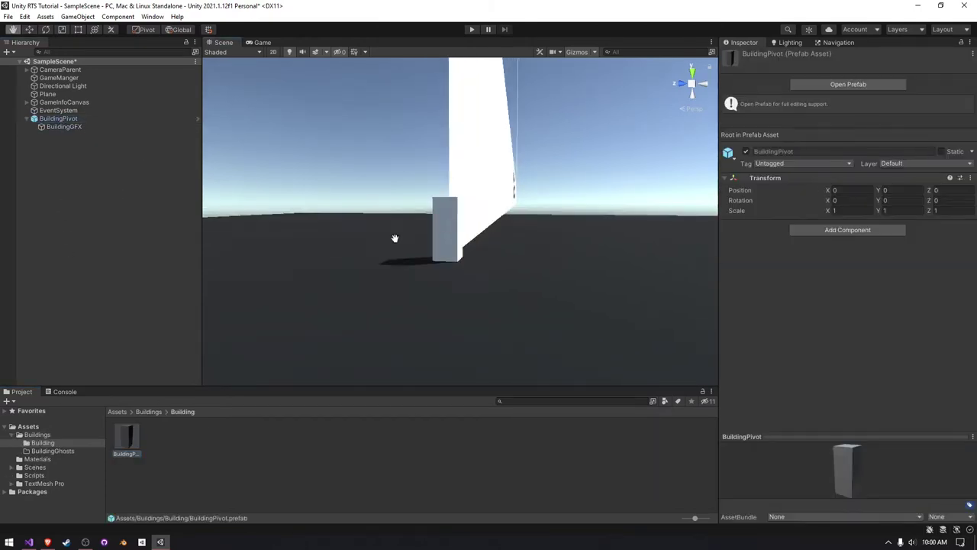
pyautogui.click(77, 119)
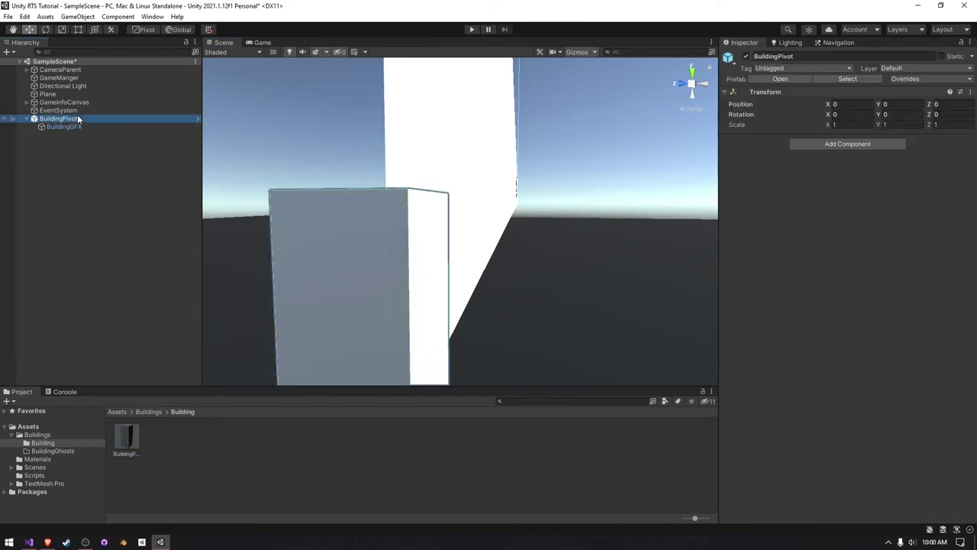
pyautogui.doubleClick(77, 119)
pyautogui.press('Delete')
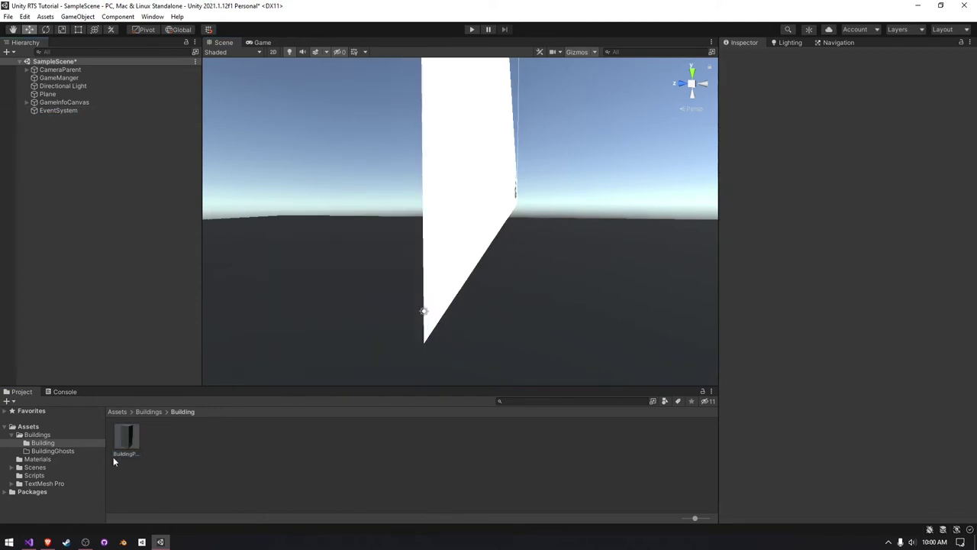
# Duplicate the BuildingPivot prefab and name the copy Building1Ghost
pyautogui.click(132, 441)
pyautogui.hotkey('ctrl', 'd')
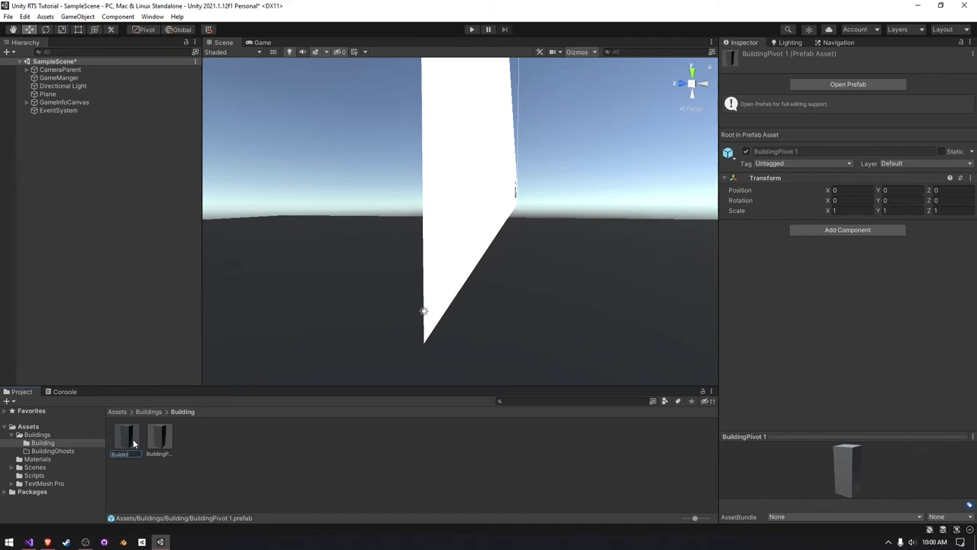
pyautogui.write('Building1Ghost')
pyautogui.press('Return')
# Move the Building1Ghost prefab into the BuildingGhosts folder and select it there
pyautogui.moveTo(133, 440); pyautogui.dragTo(82, 453)
pyautogui.click(80, 454)
pyautogui.click(67, 459)
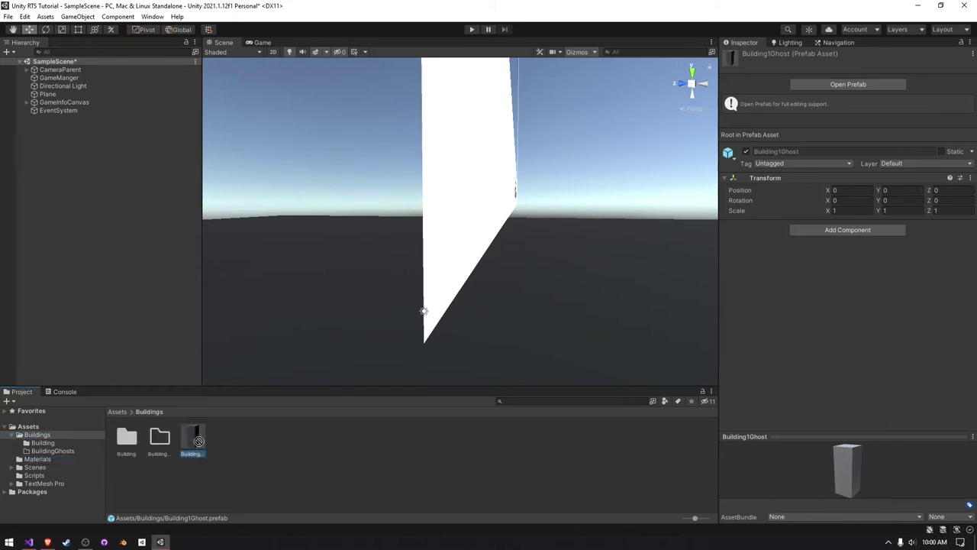
pyautogui.click(26, 435)
pyautogui.moveTo(152, 443); pyautogui.dragTo(153, 443)
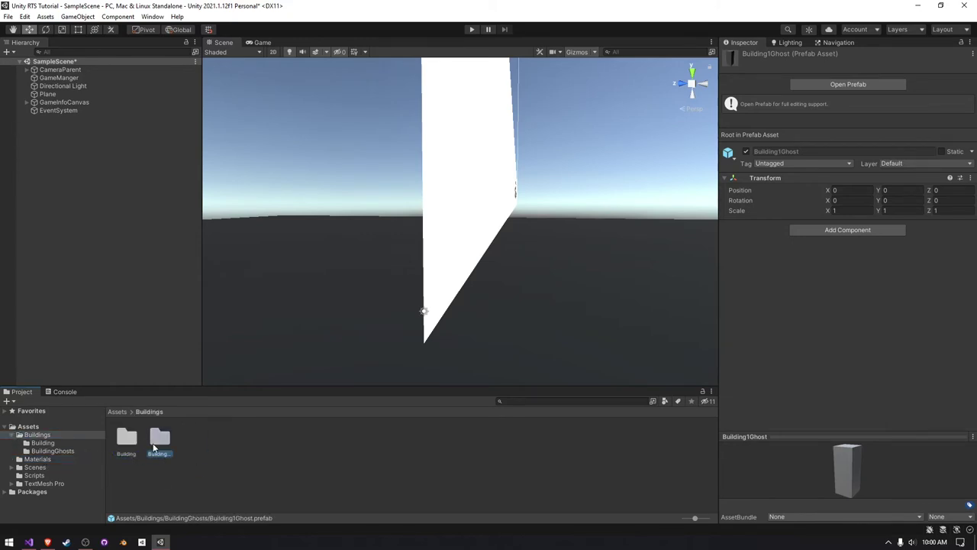
pyautogui.doubleClick(152, 442)
pyautogui.click(151, 408)
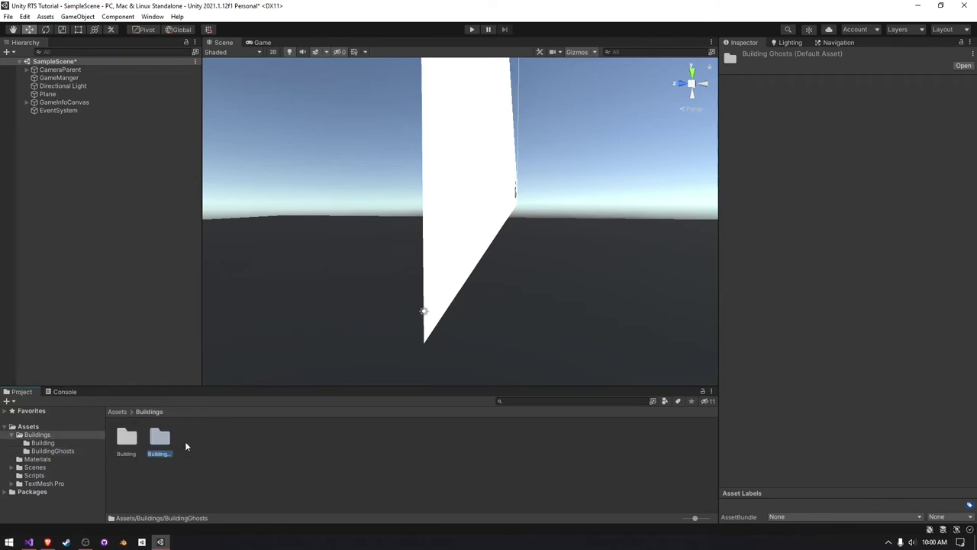
pyautogui.doubleClick(160, 440)
pyautogui.click(120, 459)
pyautogui.click(132, 458)
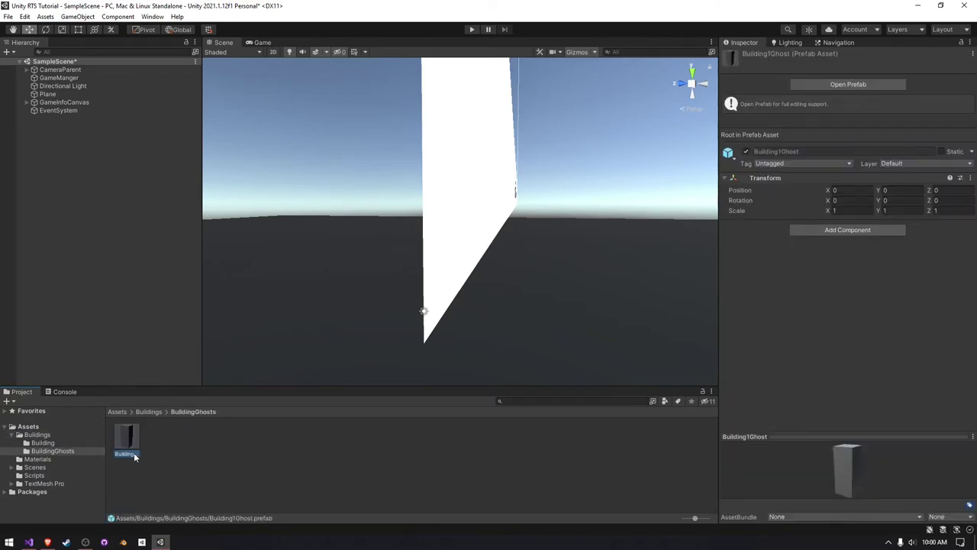
# Create a new material in the Materials folder and name it GhostMatererial
pyautogui.click(39, 459)
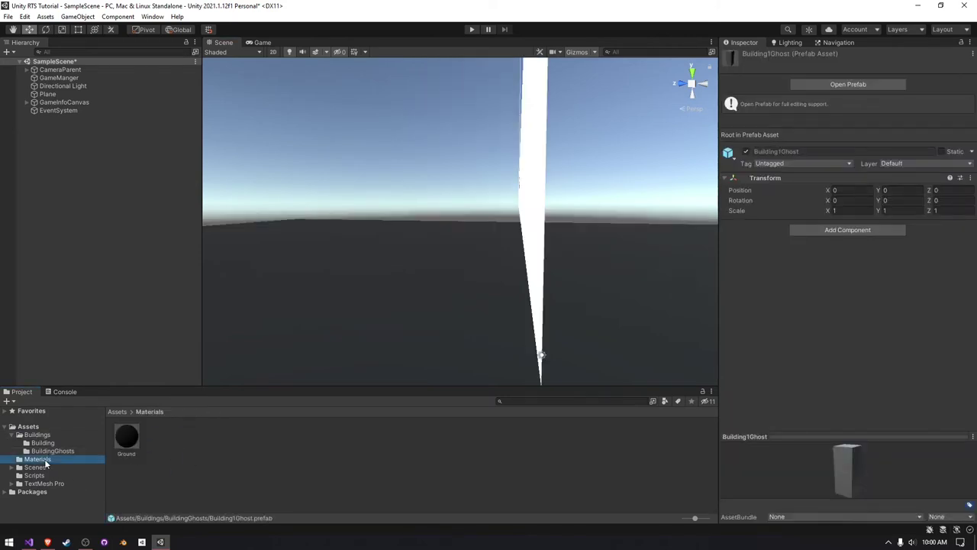
pyautogui.rightClick(300, 467)
pyautogui.moveTo(348, 214)
pyautogui.click(478, 307)
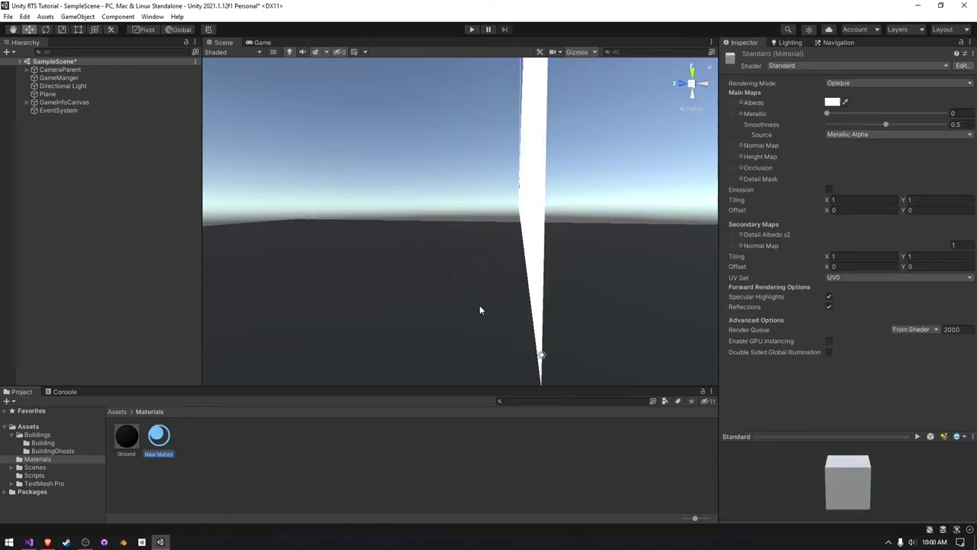
pyautogui.write('GhostMat')
pyautogui.press('Return')
pyautogui.write('rial')
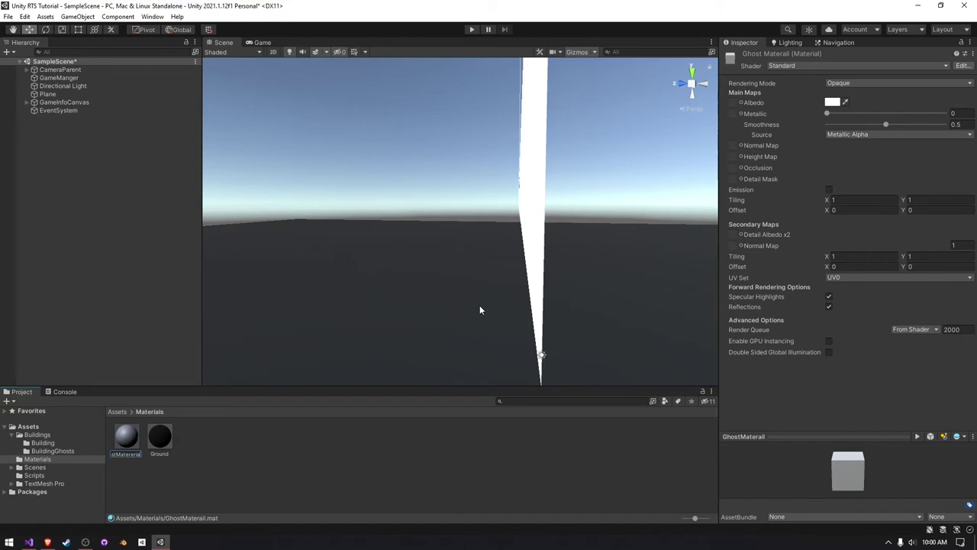
pyautogui.press('Return')
# Give GhostMatererial smoothness 0, Transparent rendering mode and a teal albedo colour 009EC3 with alpha 128
pyautogui.moveTo(877, 124); pyautogui.dragTo(828, 125)
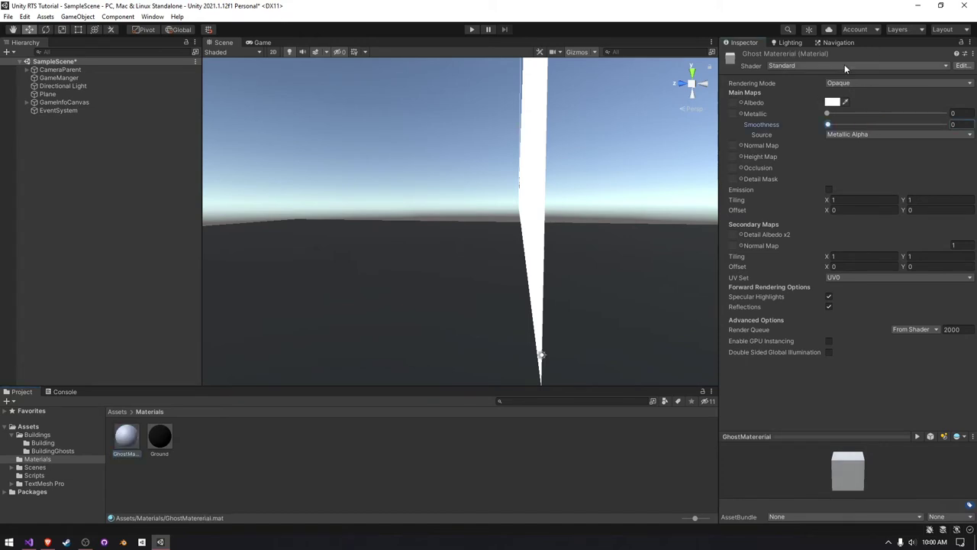
pyautogui.click(853, 81)
pyautogui.click(855, 130)
pyautogui.click(833, 102)
pyautogui.click(845, 188)
pyautogui.click(919, 165)
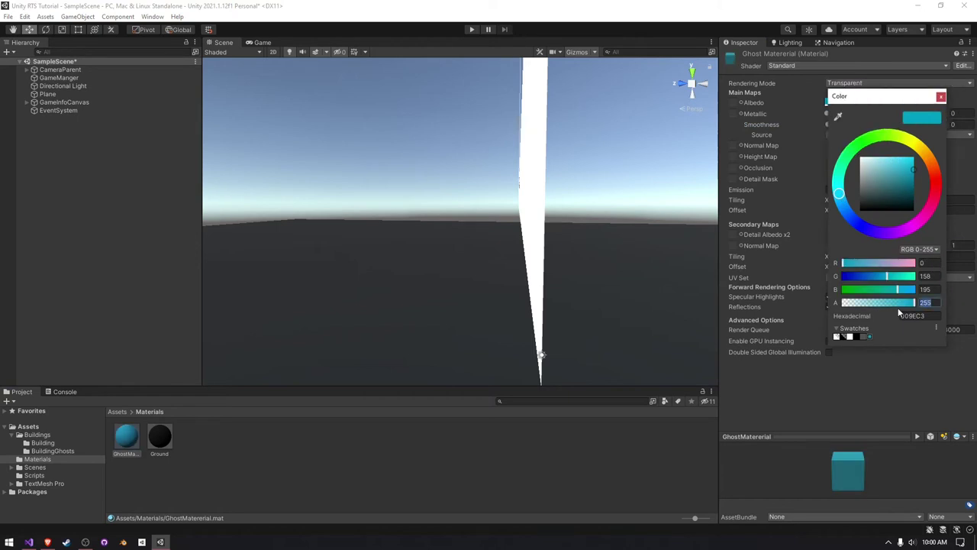
pyautogui.write('128')
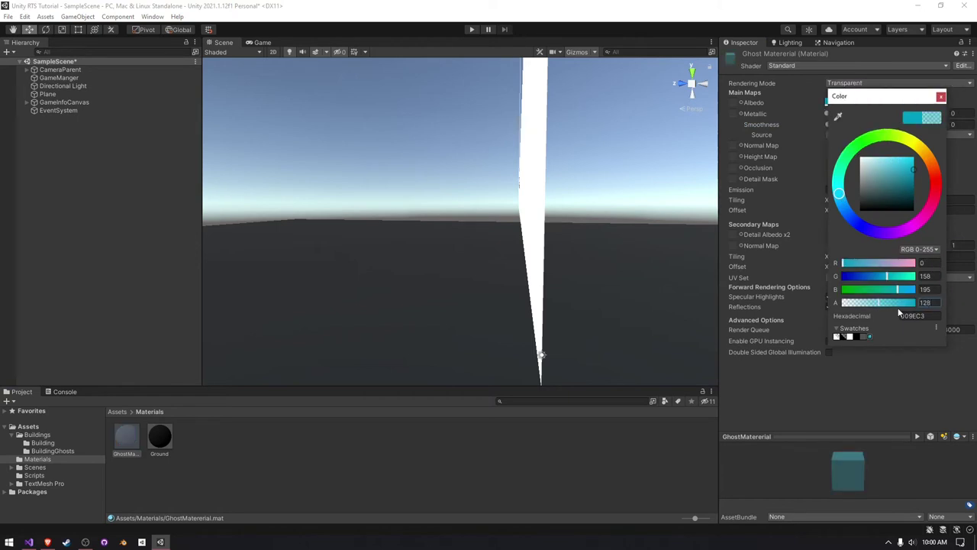
# Apply GhostMatererial to BuildingGFX inside the Building1Ghost prefab, then return to the SampleScene hierarchy
pyautogui.click(65, 450)
pyautogui.doubleClick(132, 439)
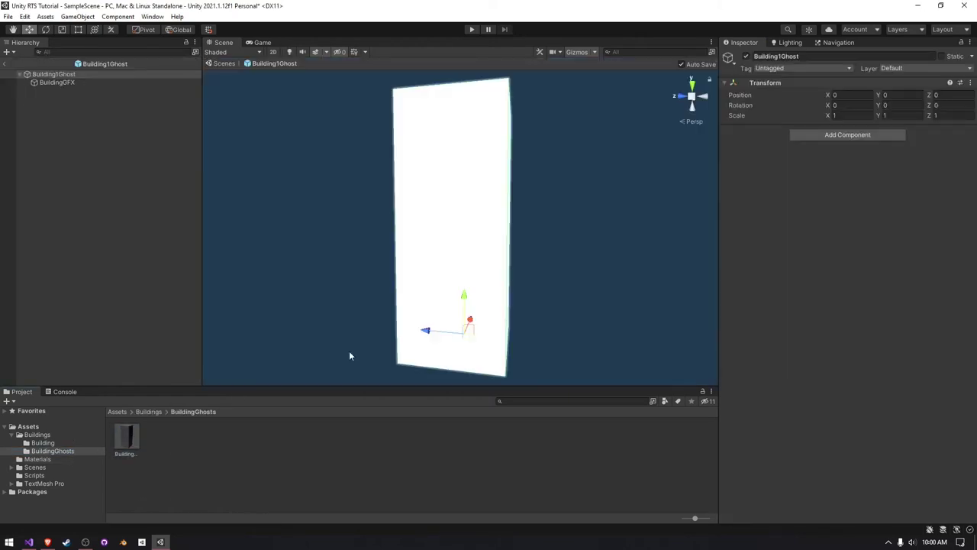
pyautogui.moveTo(500, 263); pyautogui.dragTo(381, 244, button='right')
pyautogui.click(113, 82)
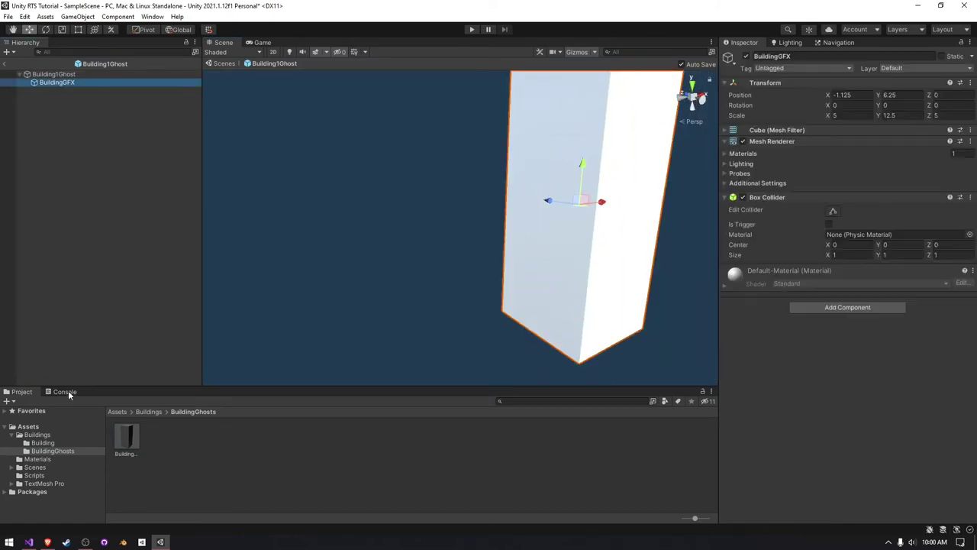
pyautogui.click(34, 459)
pyautogui.moveTo(500, 309); pyautogui.dragTo(544, 311, button='right')
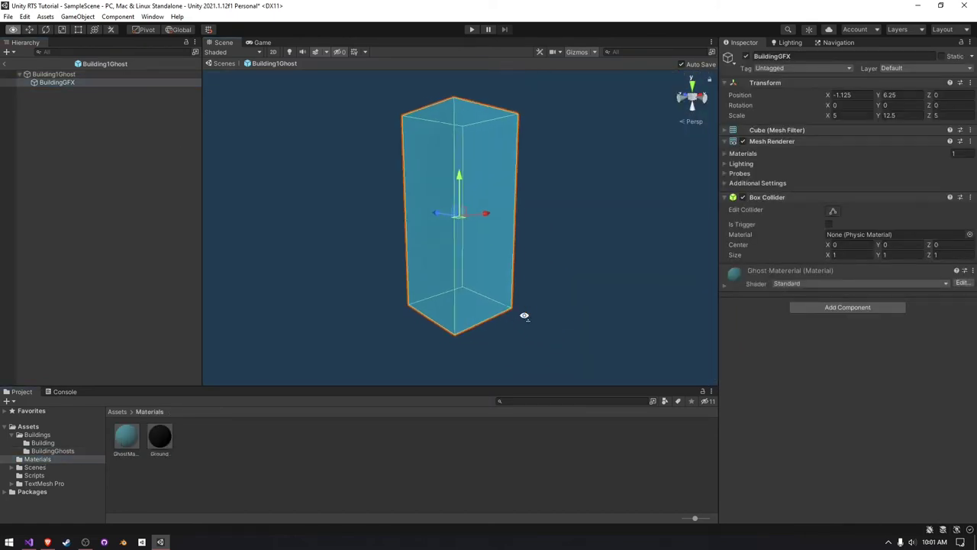
pyautogui.click(544, 312)
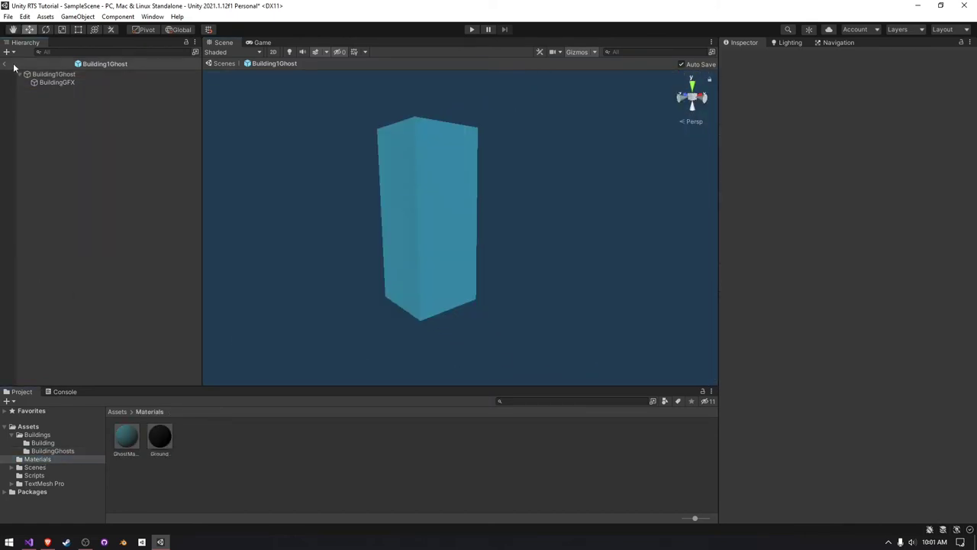
pyautogui.click(259, 43)
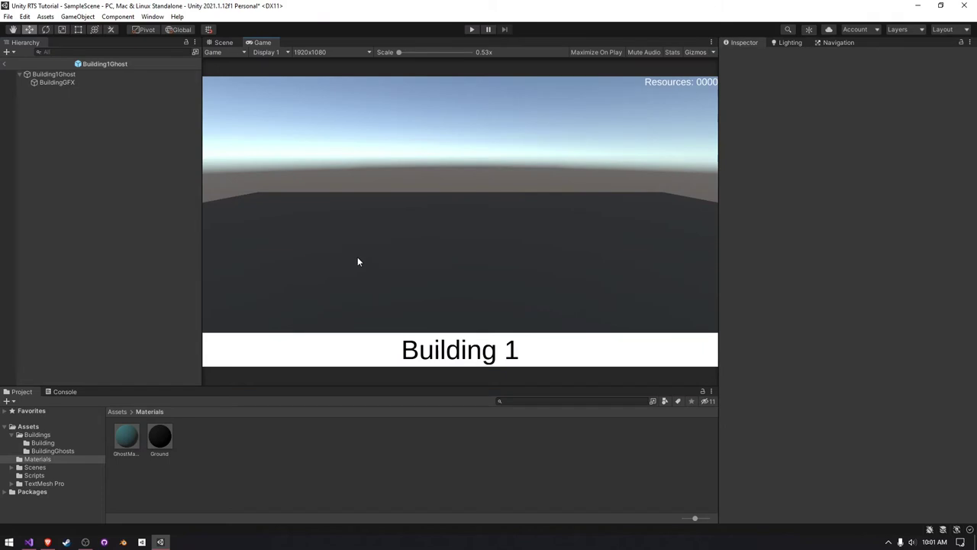
pyautogui.click(6, 64)
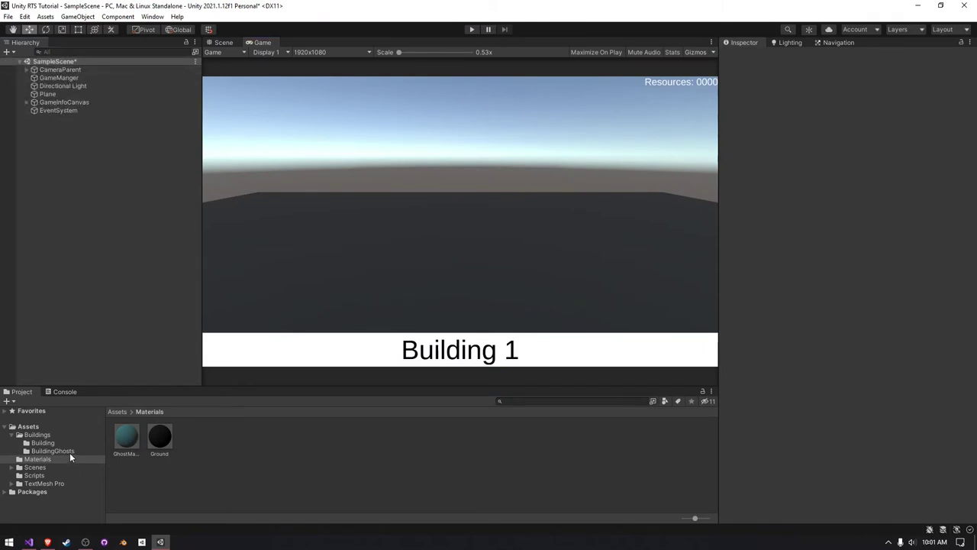
# Create a new script component named buildingGhost from the Building1Ghost prefab
pyautogui.click(69, 451)
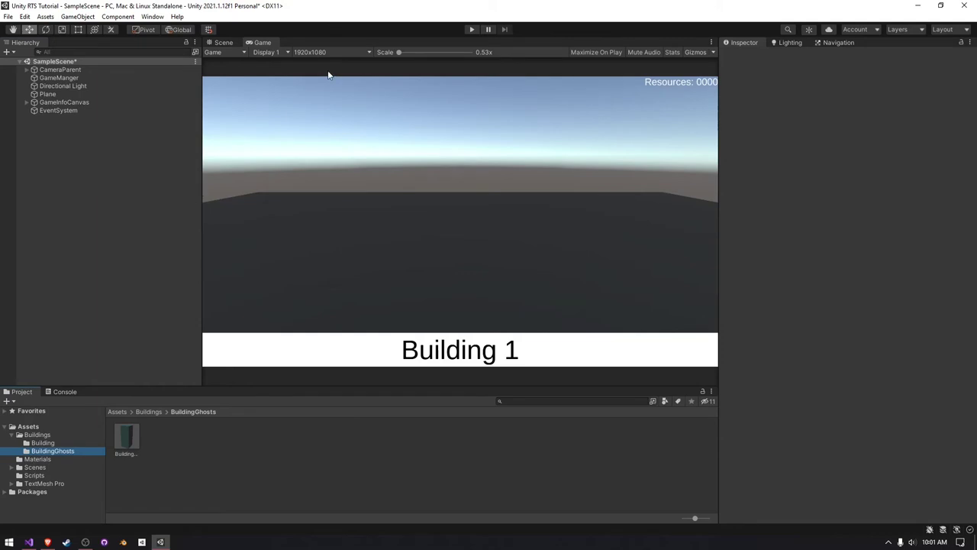
pyautogui.click(127, 441)
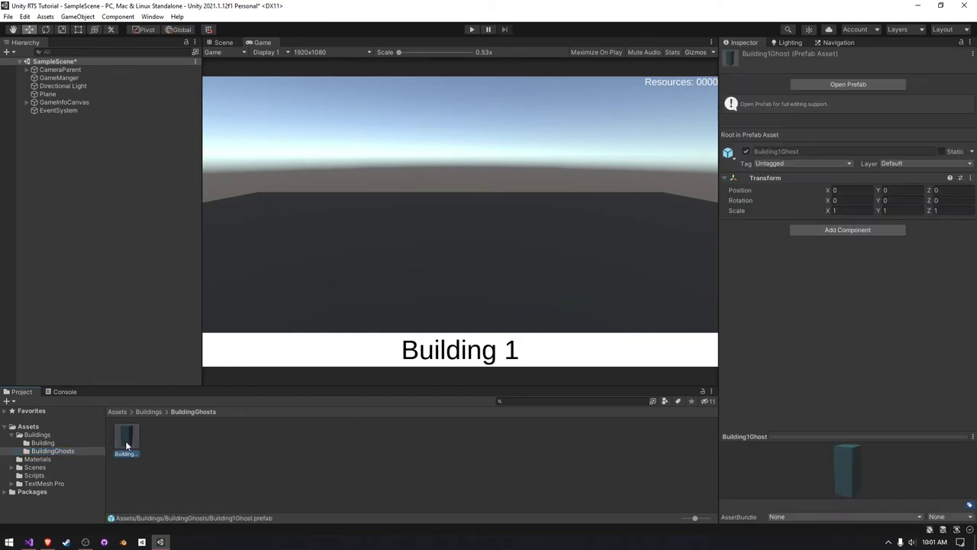
pyautogui.click(804, 229)
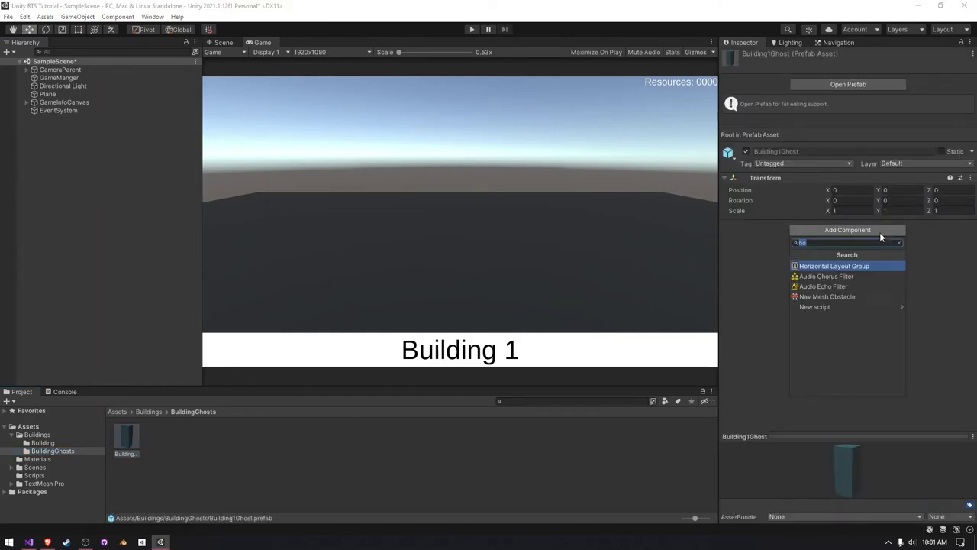
pyautogui.press('BackSpace')
pyautogui.write('buildingG')
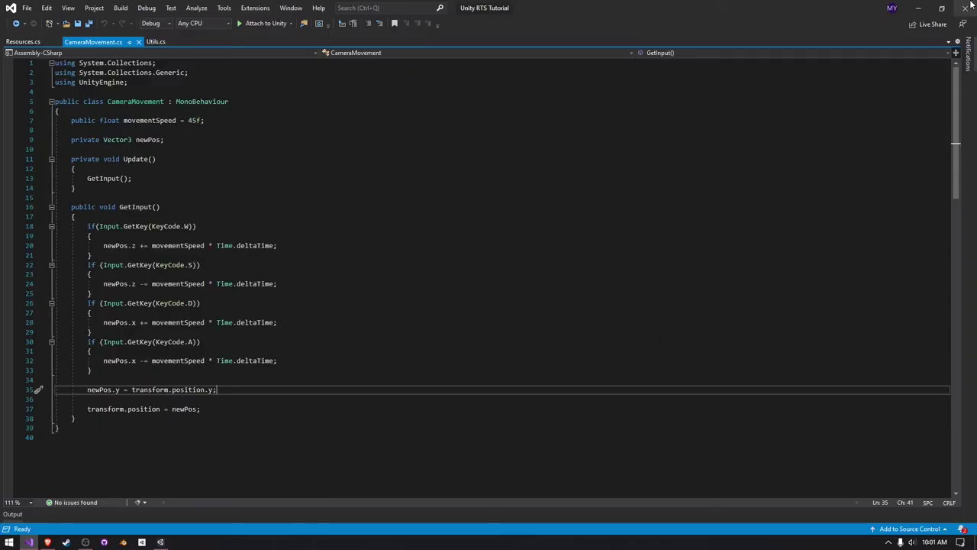
pyautogui.click(919, 8)
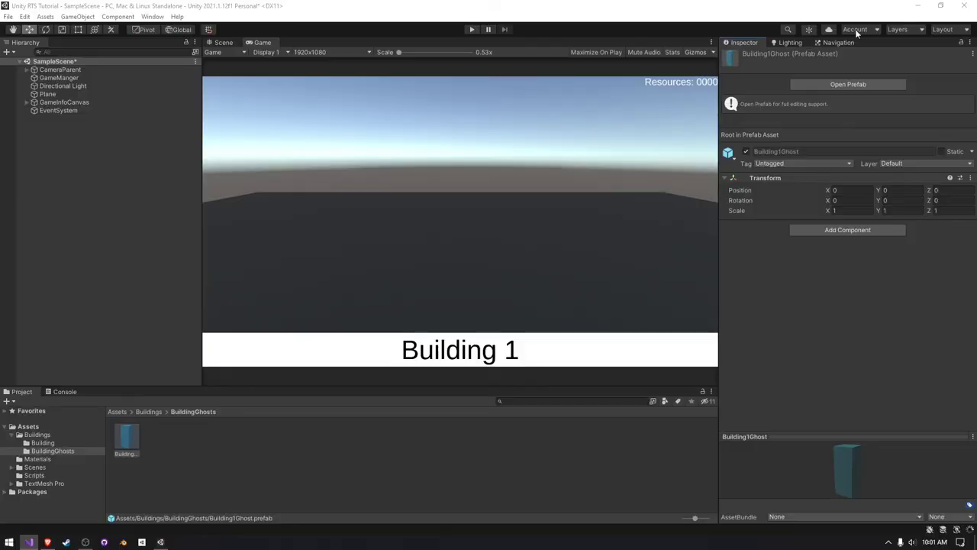
# Rename the new script file in Assets to BuildingGhost and open it in the code editor
pyautogui.click(45, 424)
pyautogui.click(286, 442)
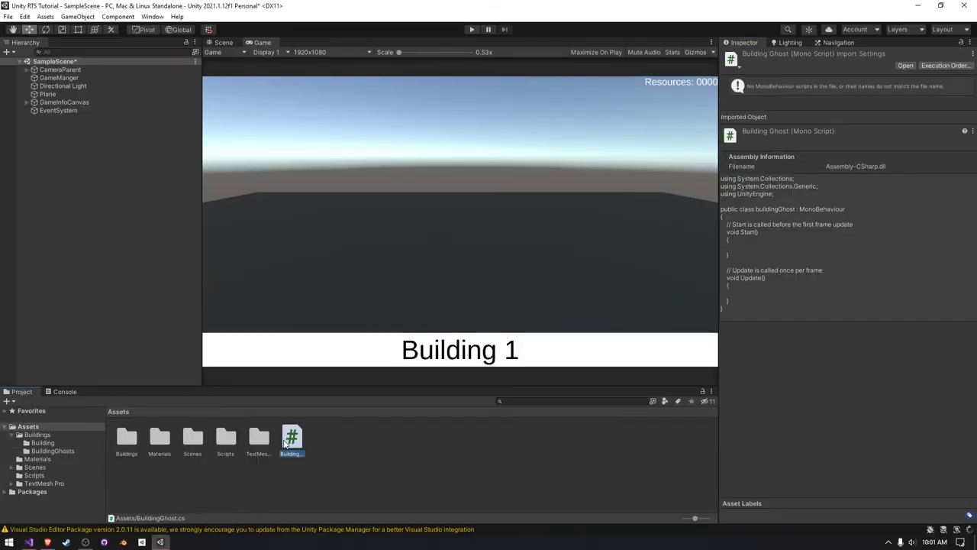
pyautogui.doubleClick(288, 440)
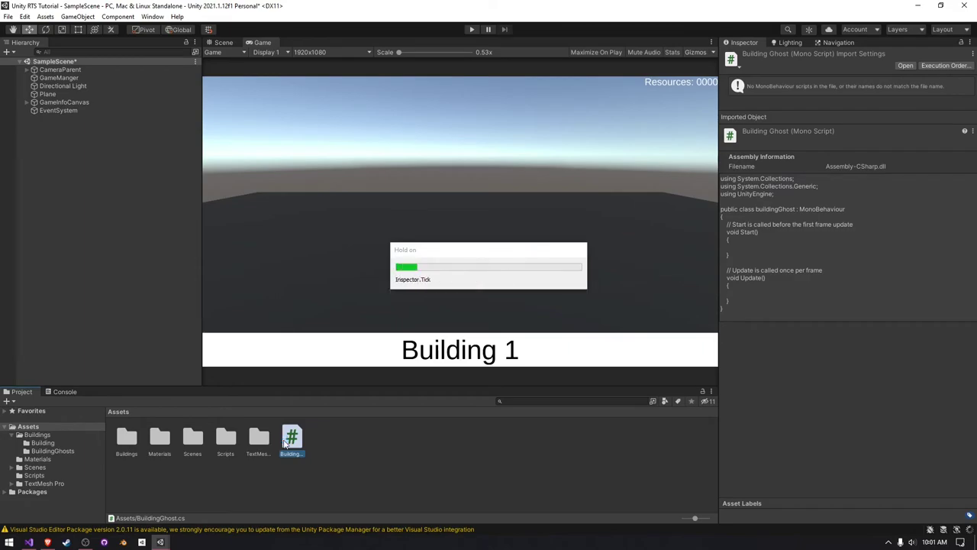
# Rename the script's class to BuildingGhost and remove the default Start and Update methods
pyautogui.press('BackSpace')
pyautogui.write('BuildingGhost : MonoBehaviour')
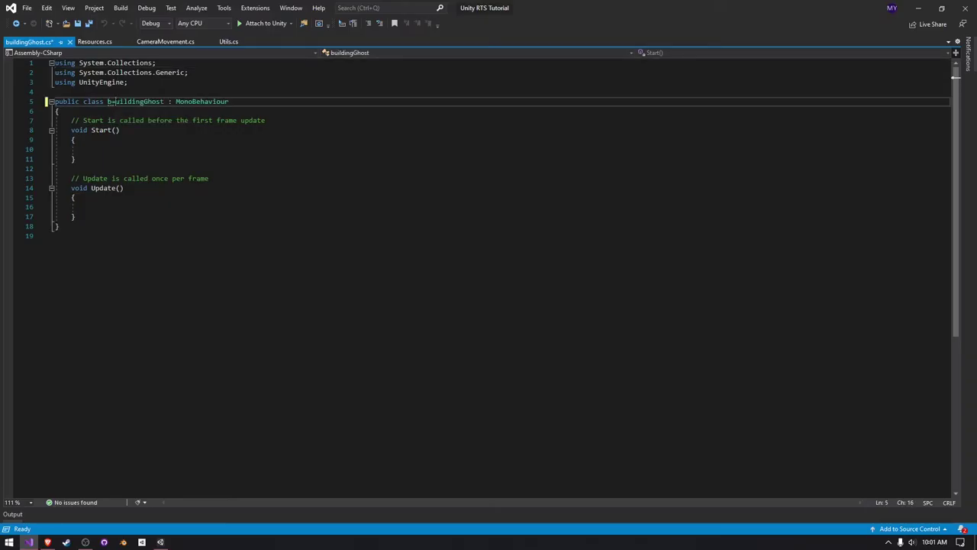
pyautogui.moveTo(75, 217); pyautogui.dragTo(71, 120)
pyautogui.press('BackSpace')
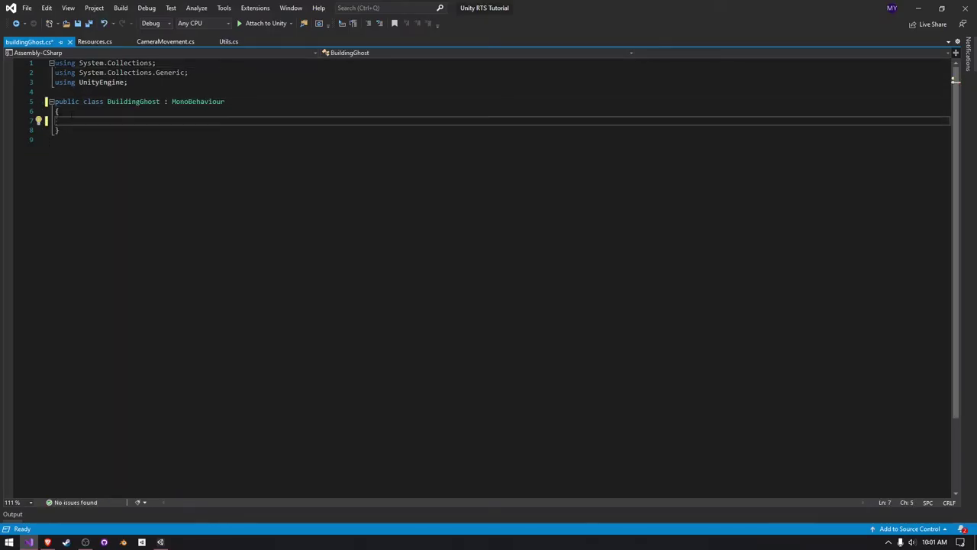